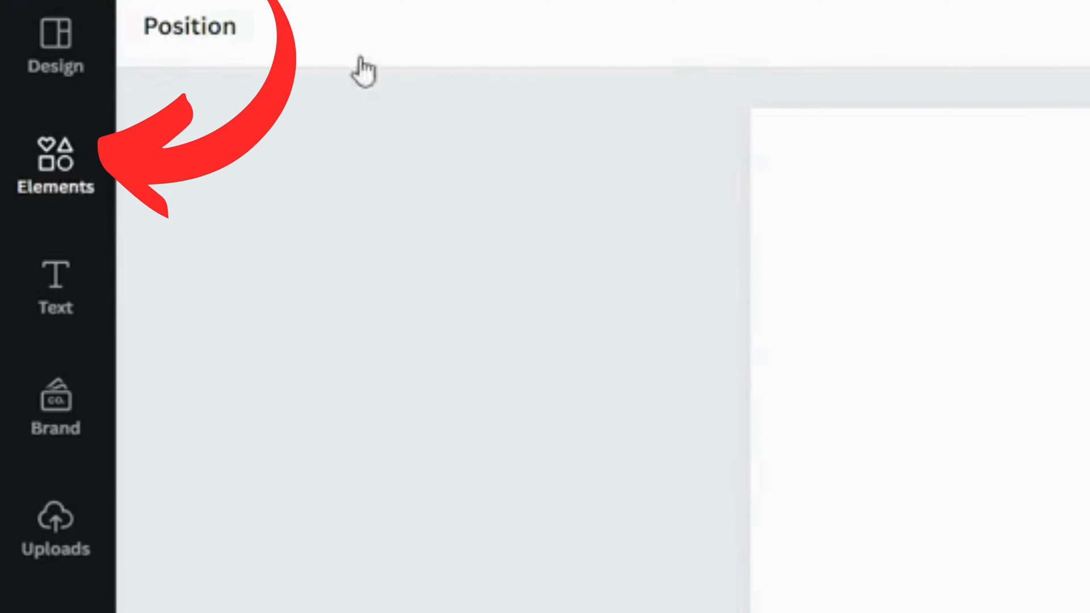
- Search the Elements library for 1920s and switch to the video results
click(67, 178)
click(287, 59)
text(1920s)
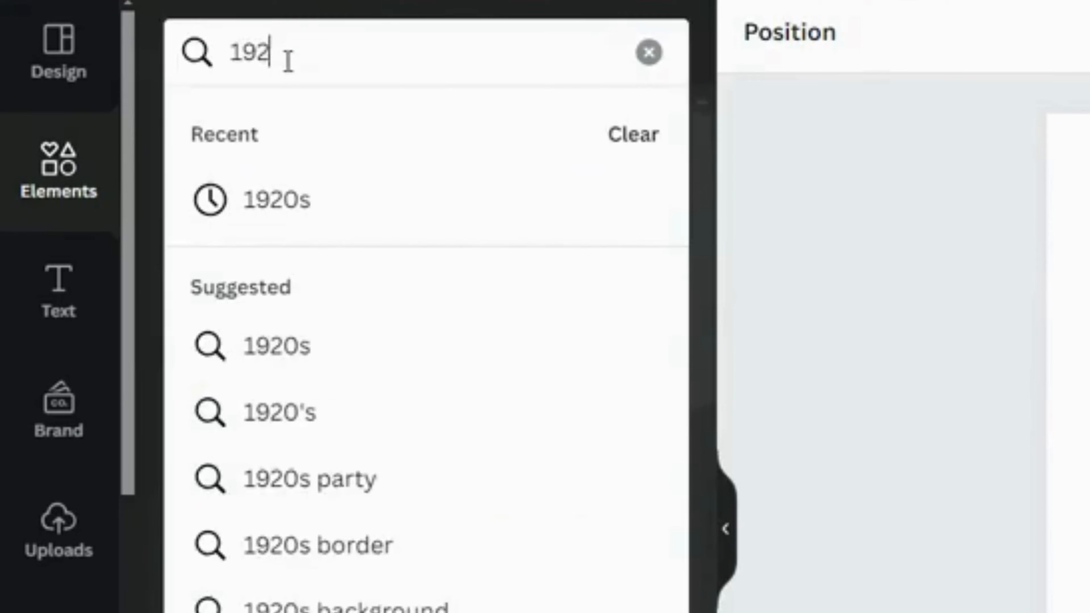
key(Return)
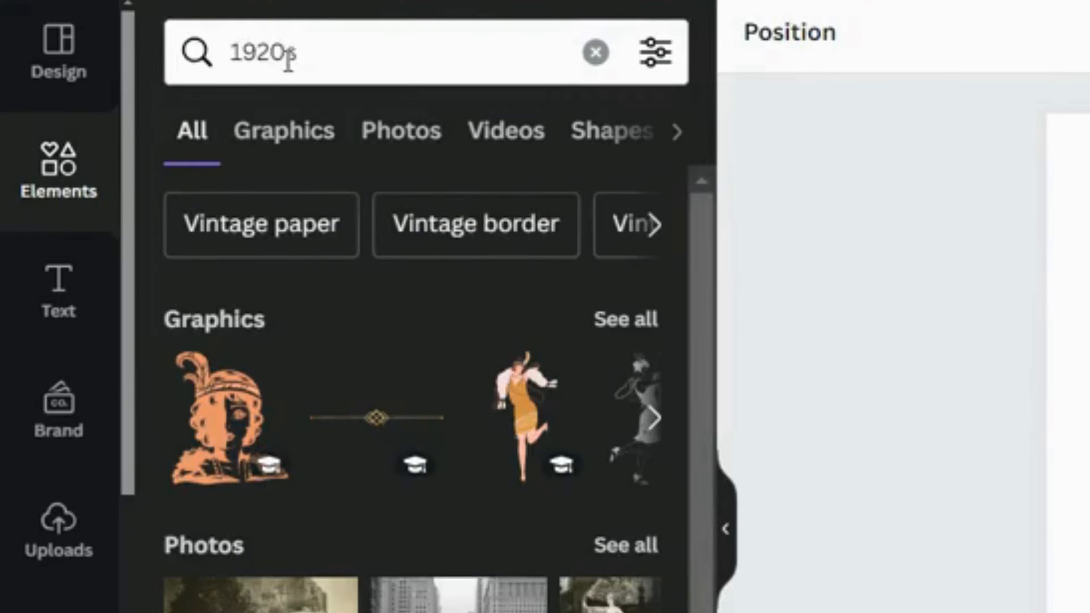
click(497, 152)
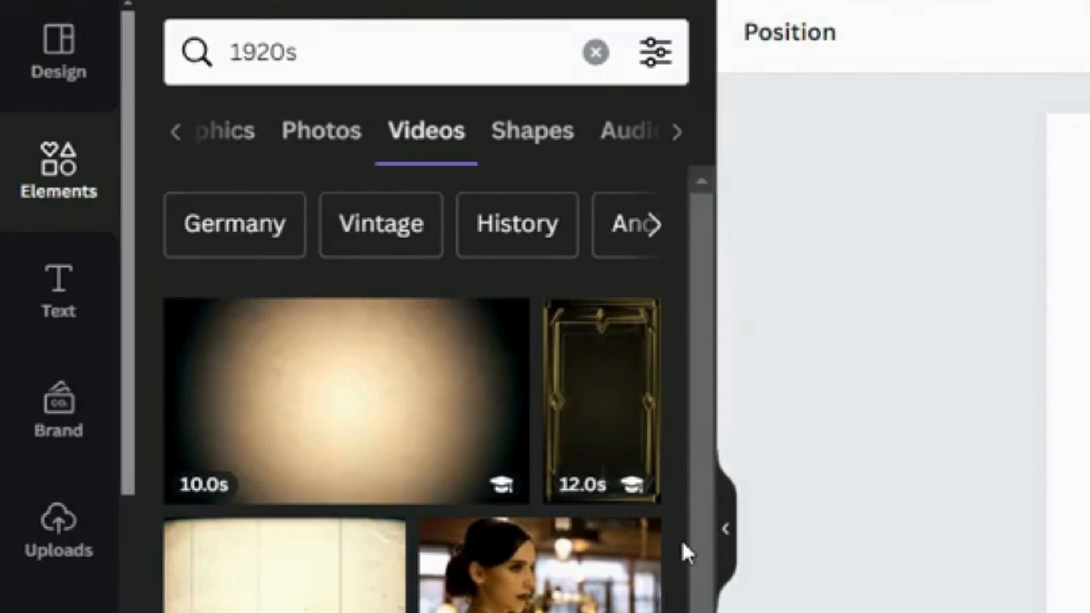
- Search video elements for 20s, vintage and old fashioned, and browse the vintage video results
double_click(479, 40)
text(20s)
key(Return)
double_click(478, 40)
text(vint)
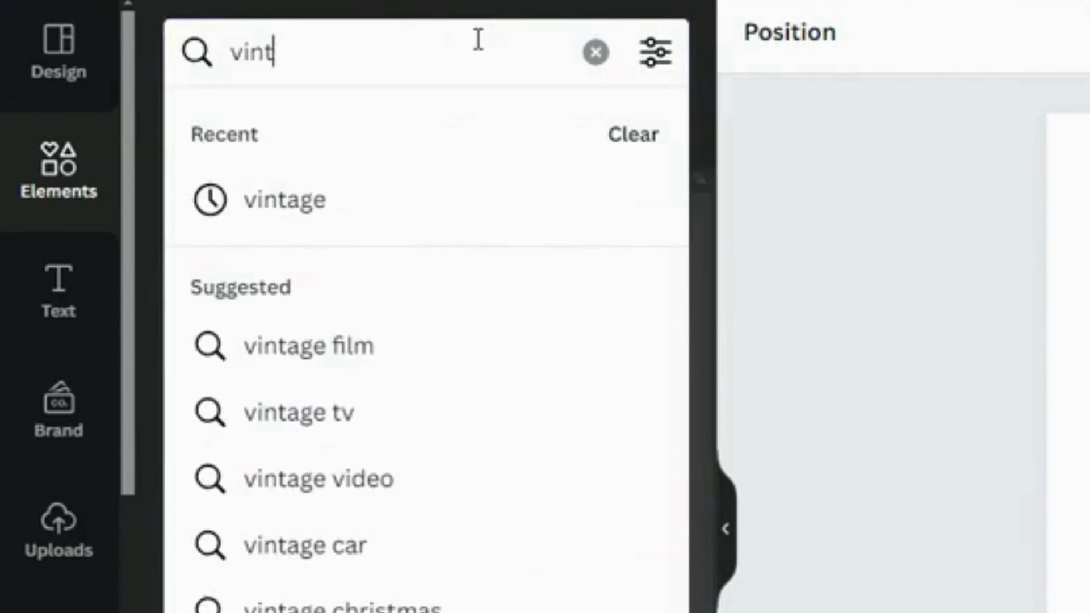
text(age)
key(Return)
double_click(479, 39)
text(old fashioned)
key(Return)
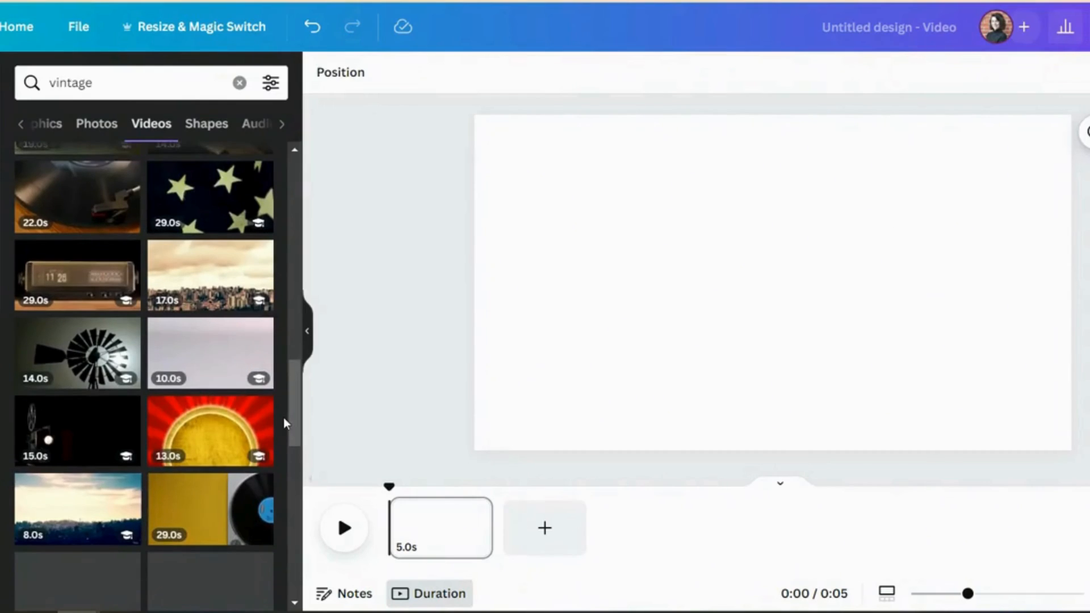
scroll(284, 417, down, 1)
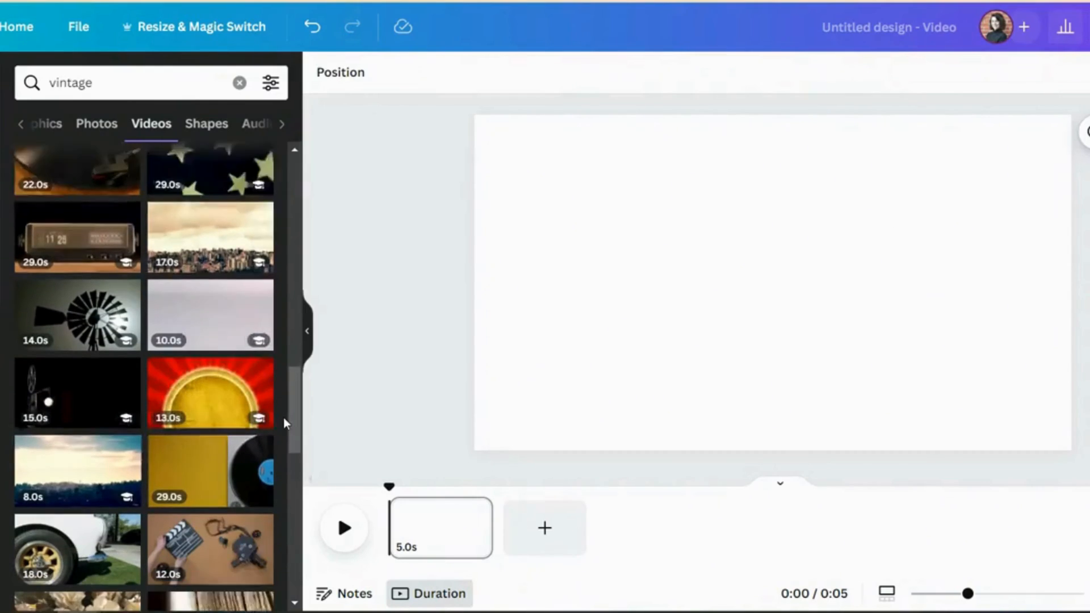
scroll(284, 417, down, 3)
scroll(284, 423, up, 15)
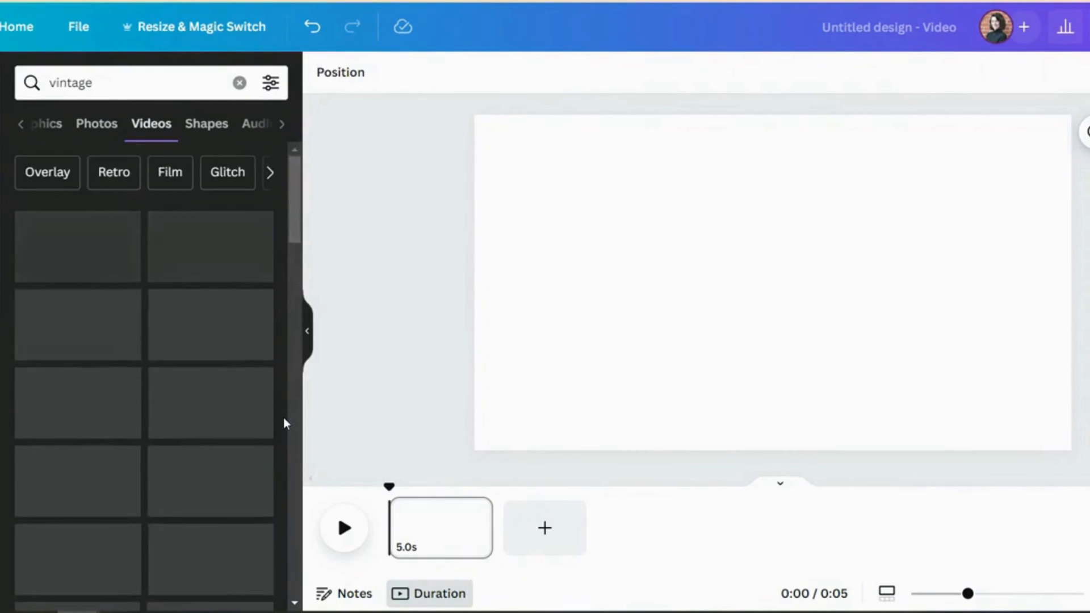
- Add the grey dusty film-grain video to the page and set it as the background
mouse_move(233, 253)
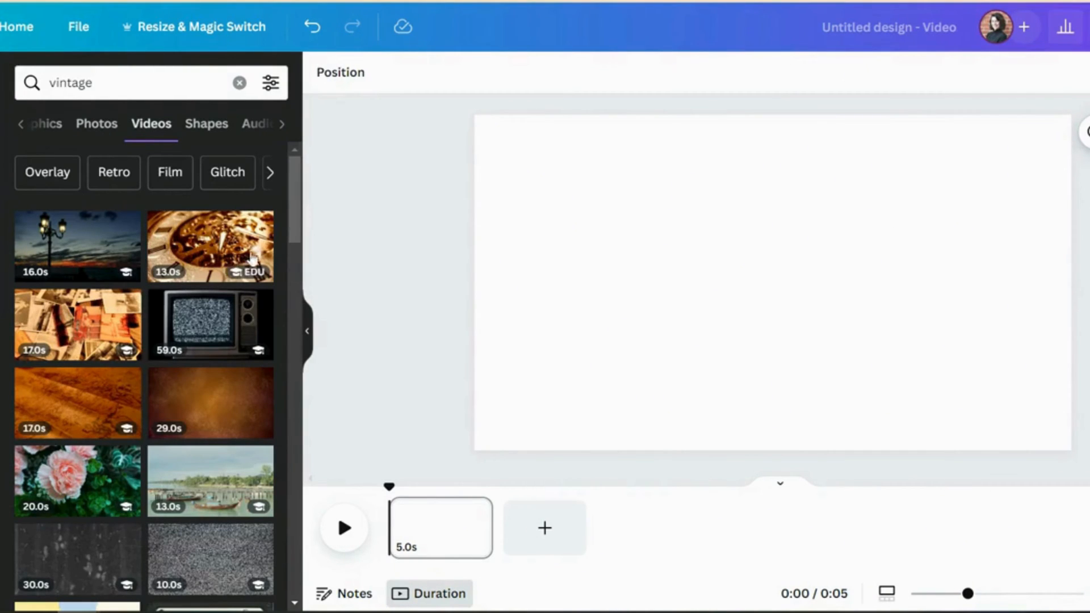
mouse_move(74, 565)
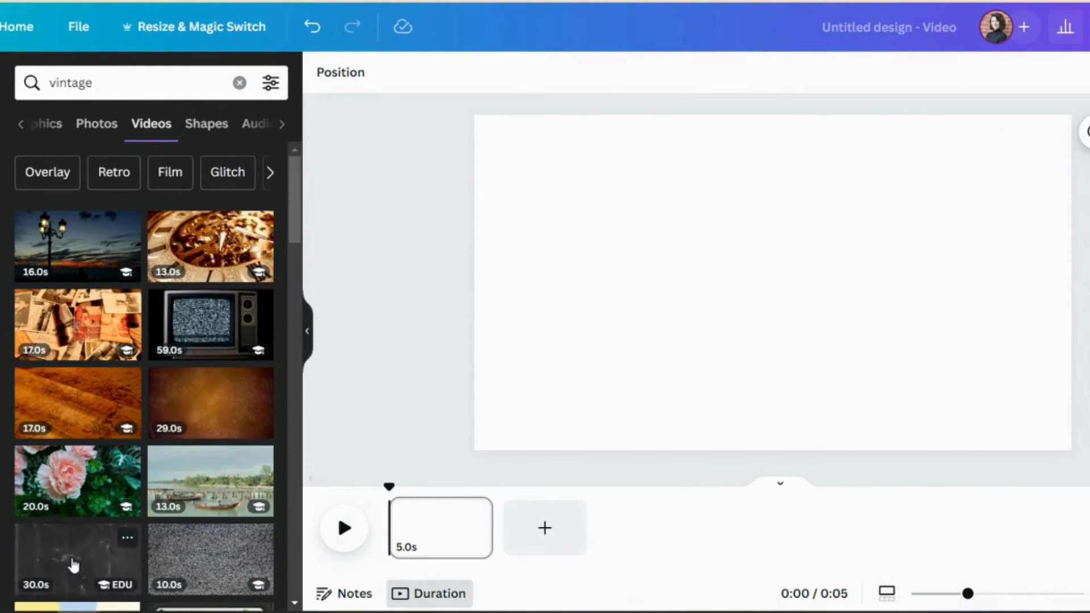
drag(90, 567, 486, 397)
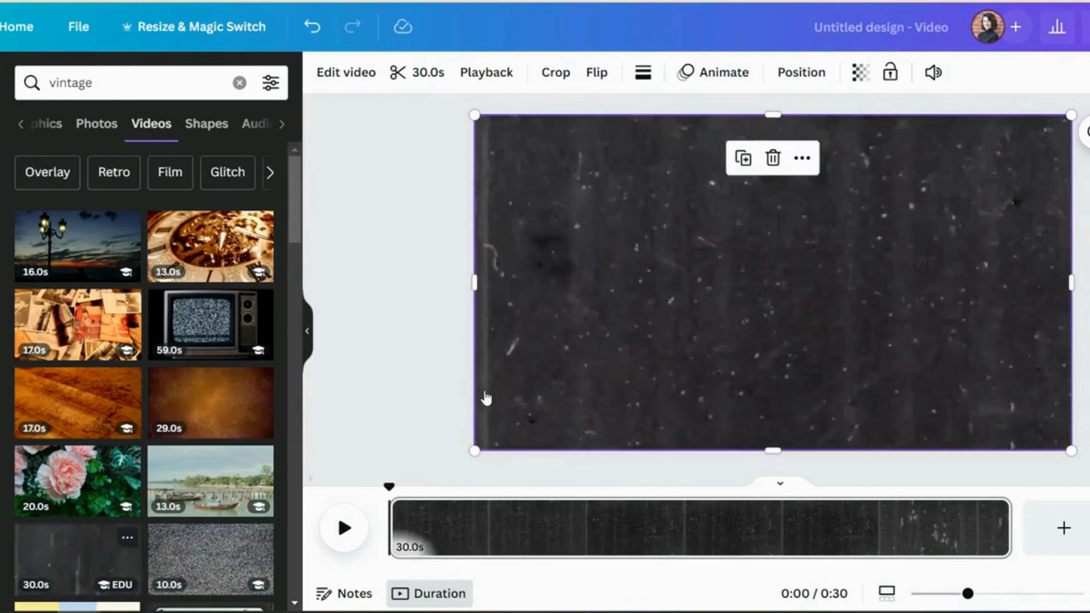
right_click(656, 314)
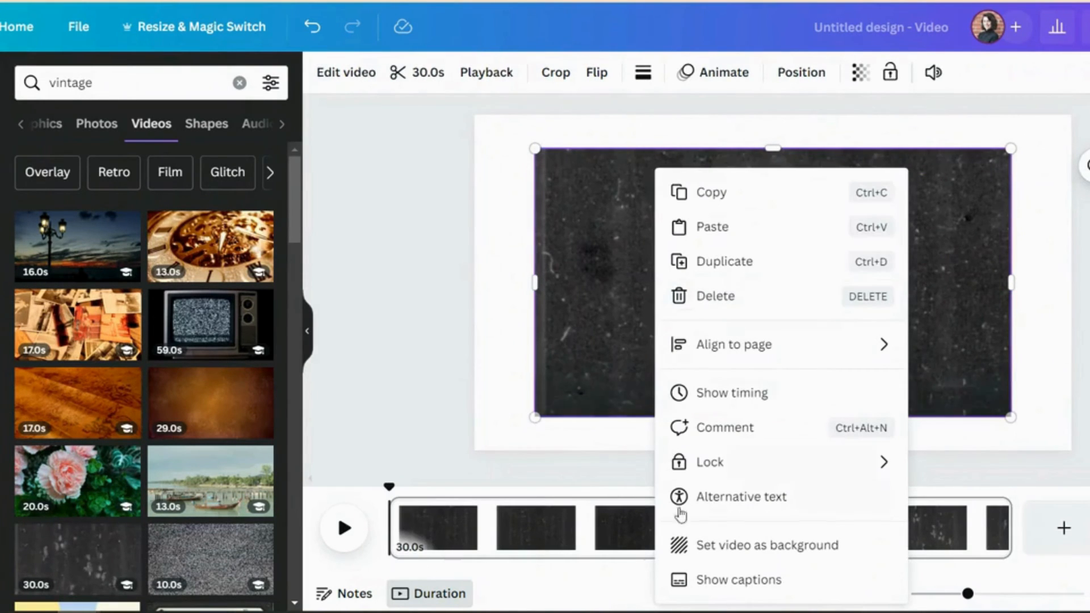
click(690, 546)
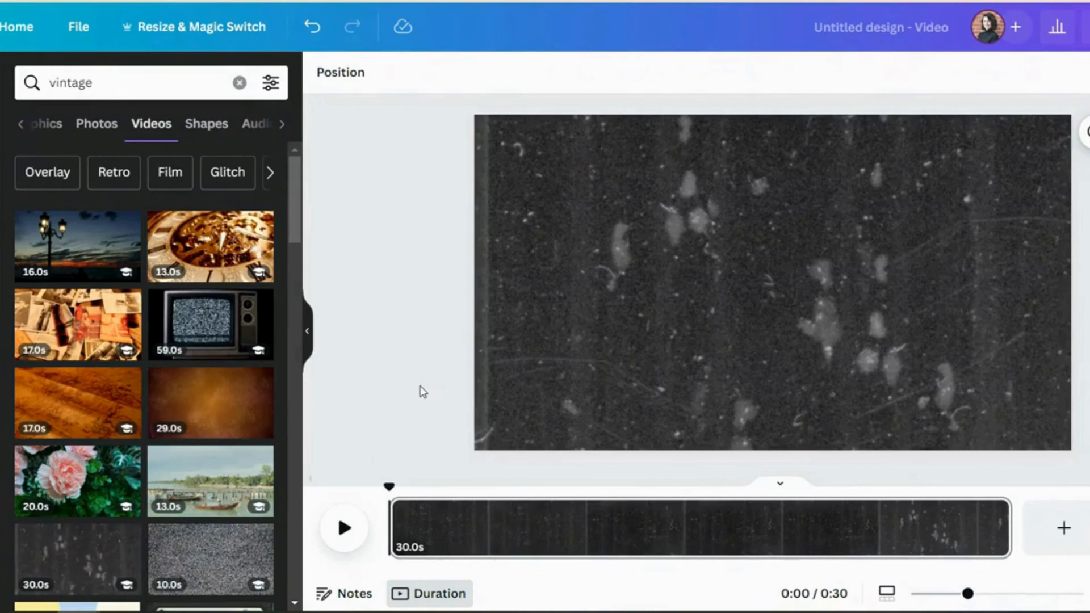
- Reduce the transparency level of the background video
click(636, 199)
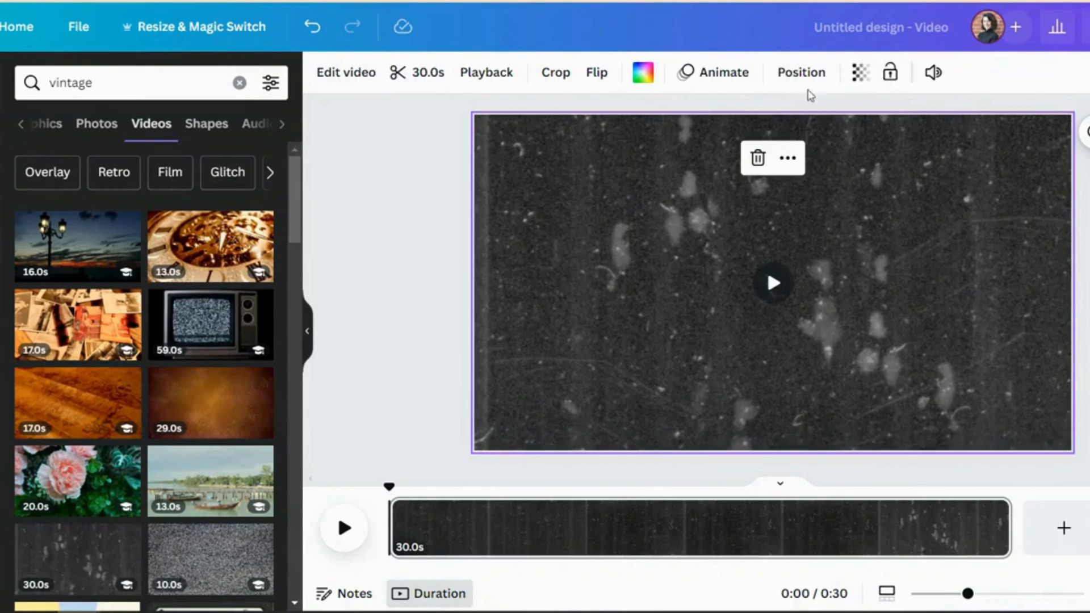
click(861, 72)
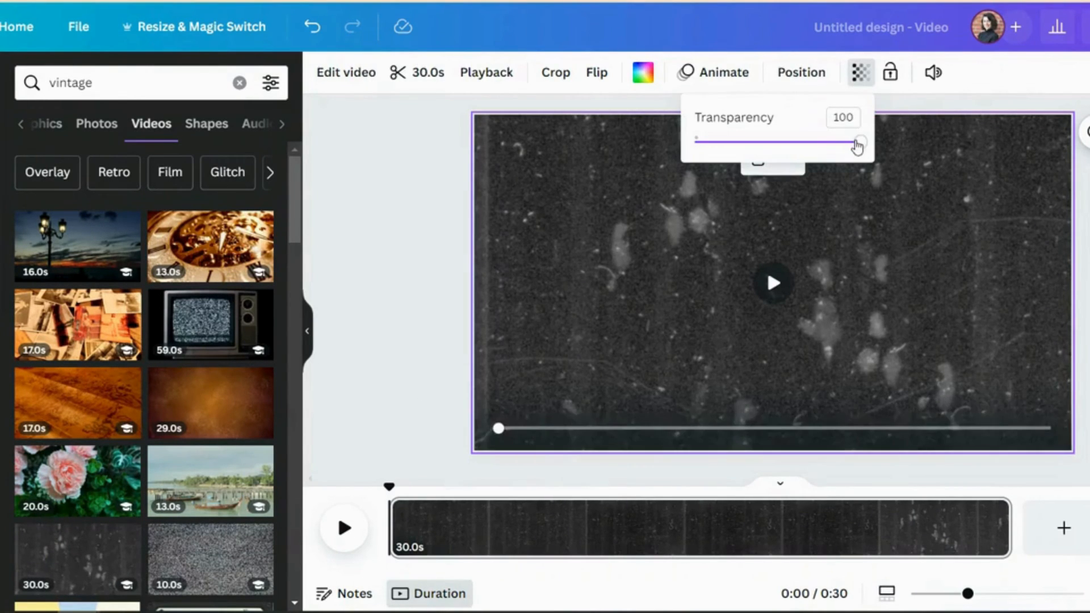
drag(860, 142, 767, 151)
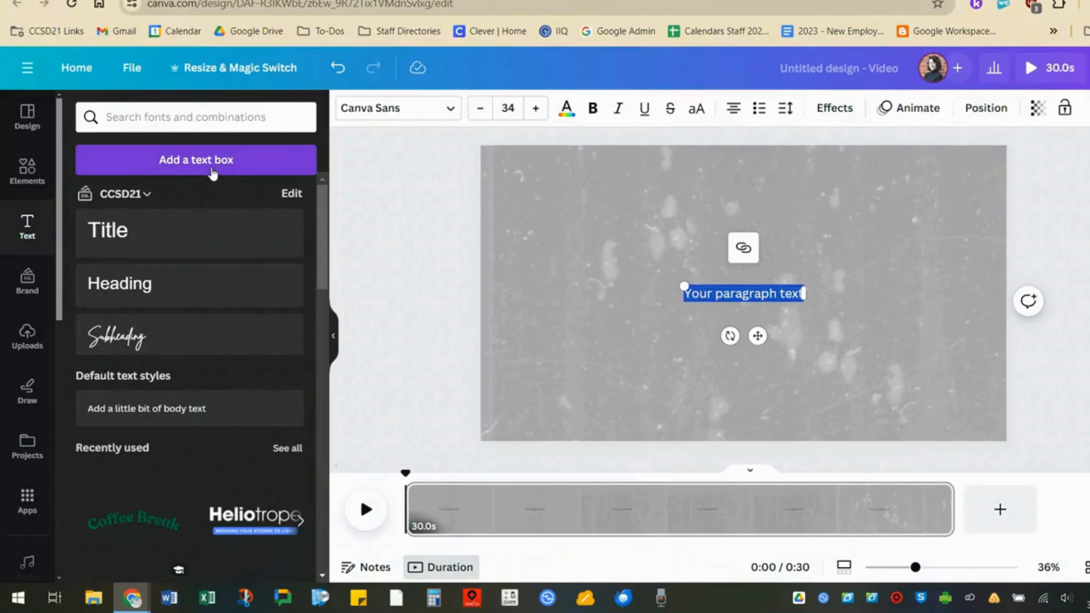
- Set the "The Roaring 20's" title font to Robolt Vintage after trying Vintage Rotter and Vintage Modern
drag(684, 286, 457, 248)
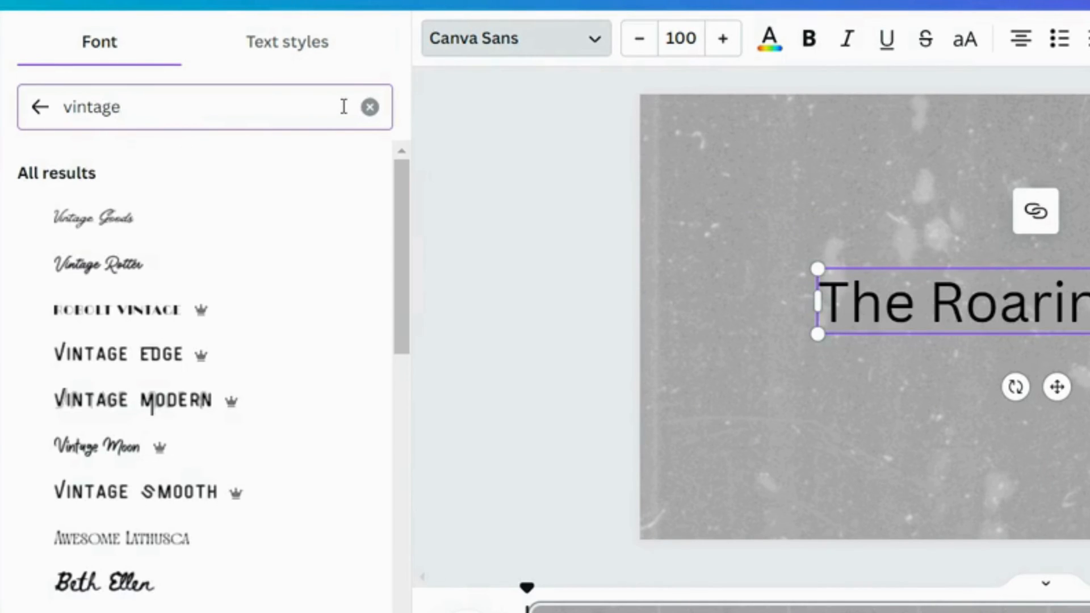
click(292, 278)
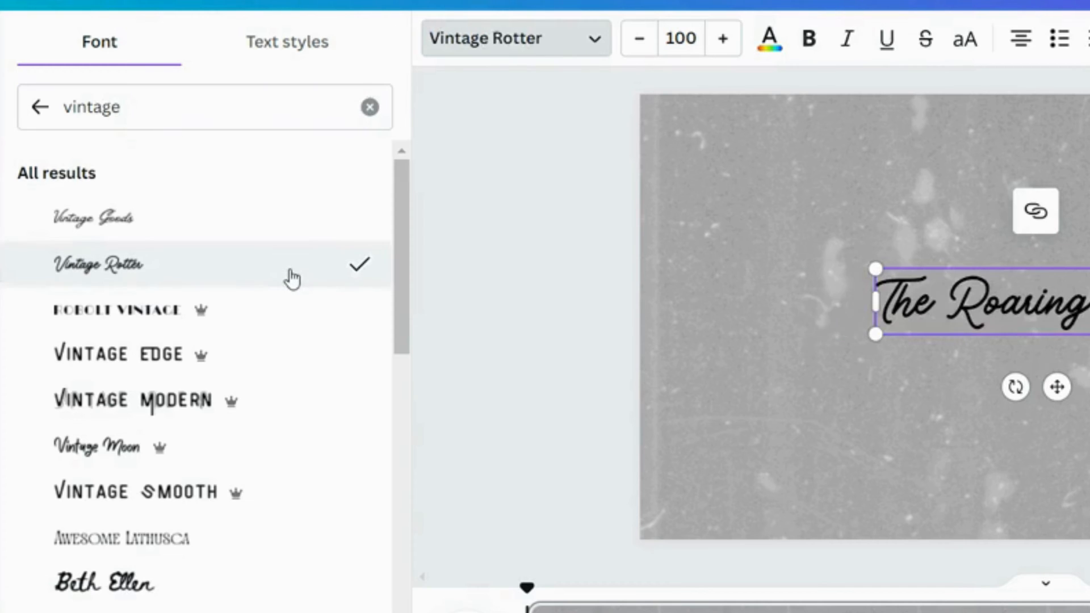
click(280, 399)
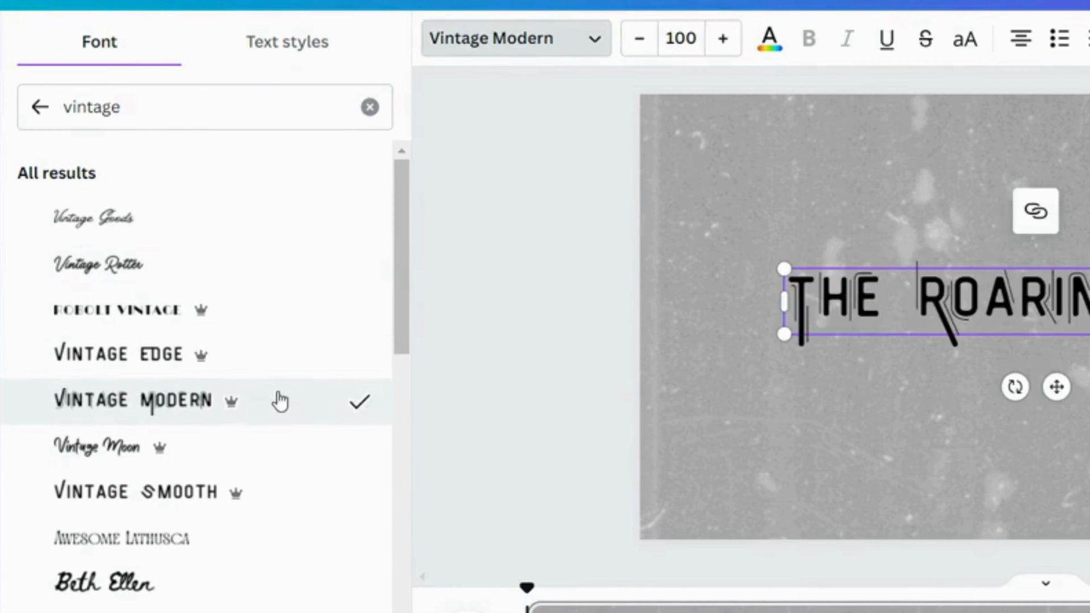
click(283, 315)
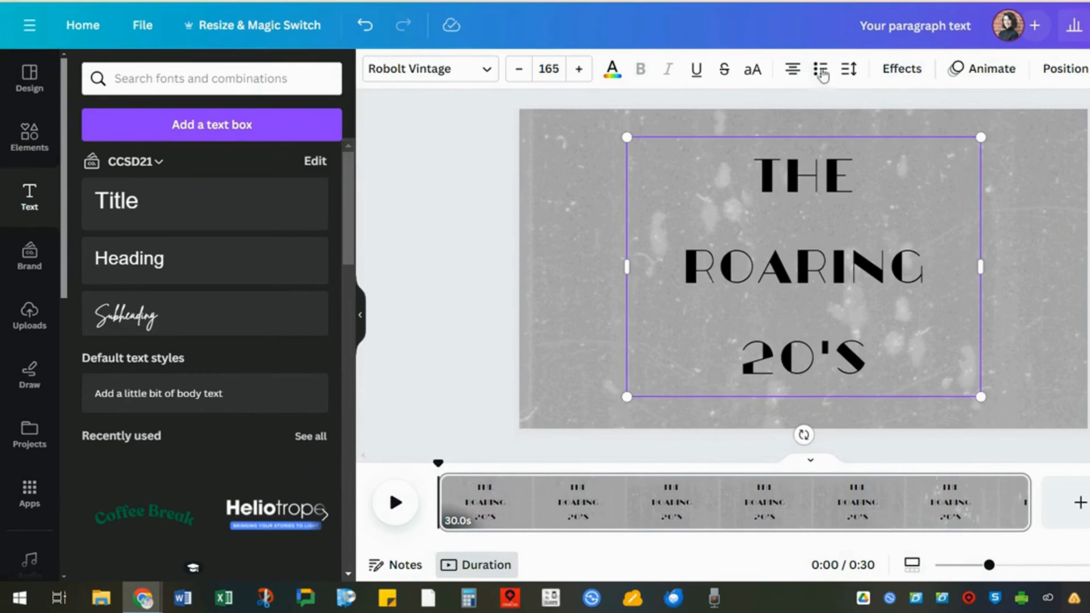
- Enlarge the title text to size 268, stacked in three lines in the middle of the frame
click(849, 69)
drag(935, 183, 871, 181)
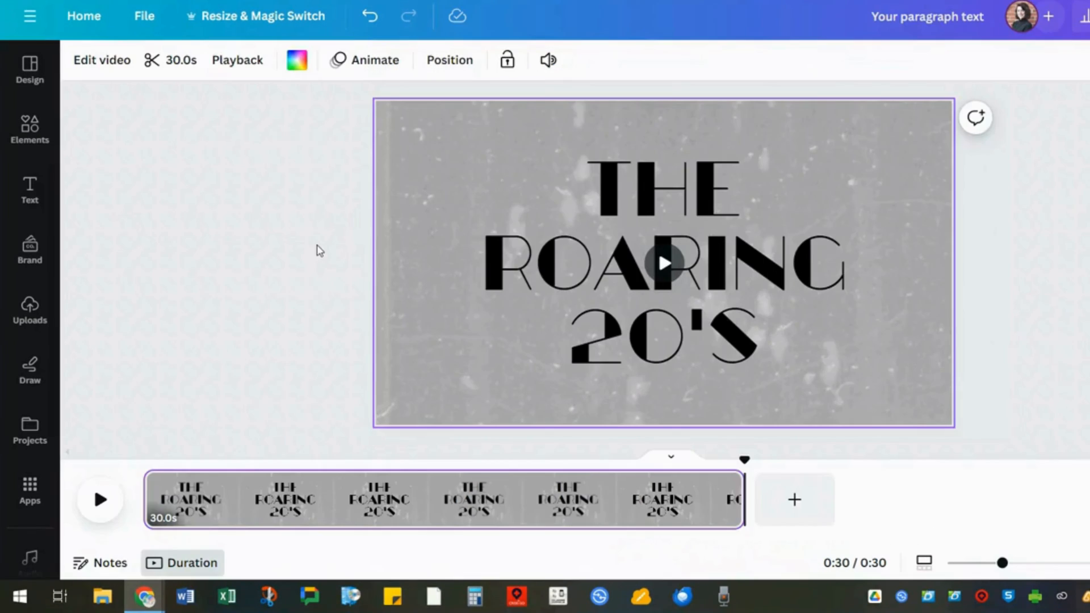
click(464, 234)
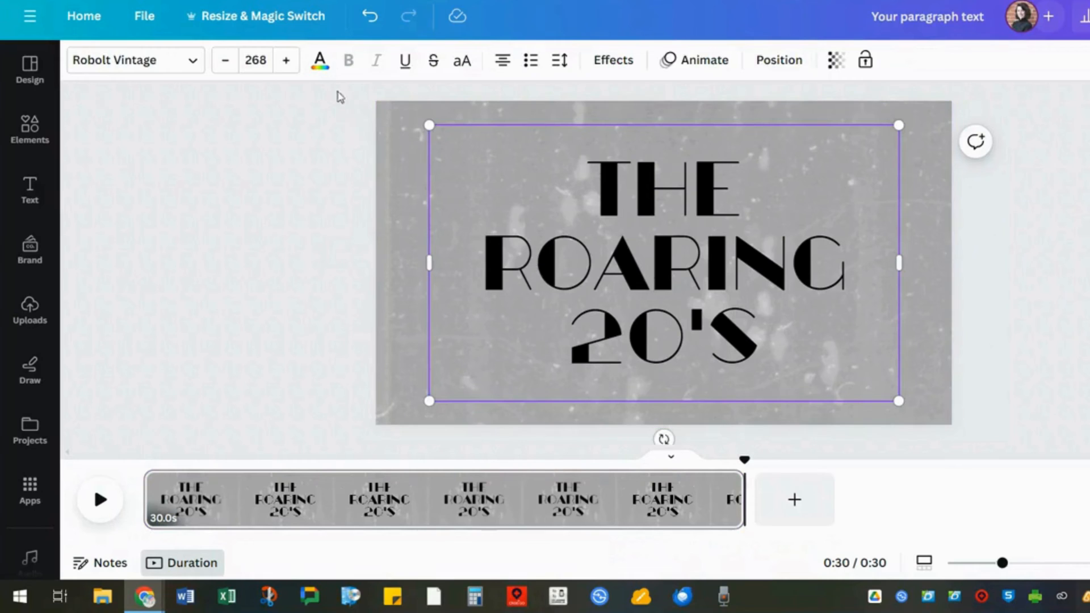
- Make the title text white and give it a black offset-shadow text effect
click(320, 59)
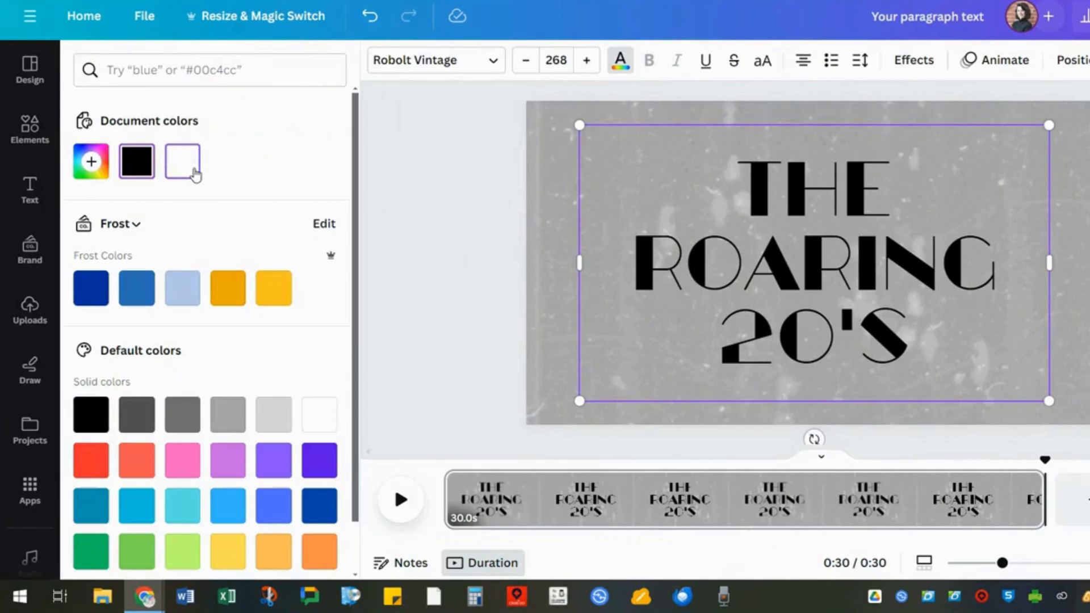
click(182, 161)
click(914, 61)
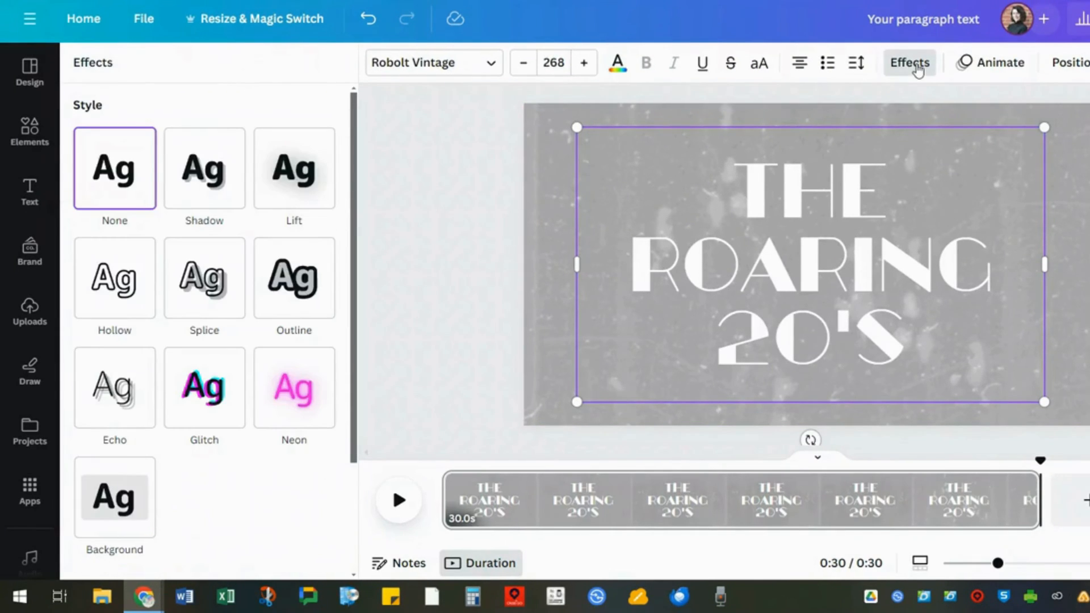
click(292, 200)
click(294, 334)
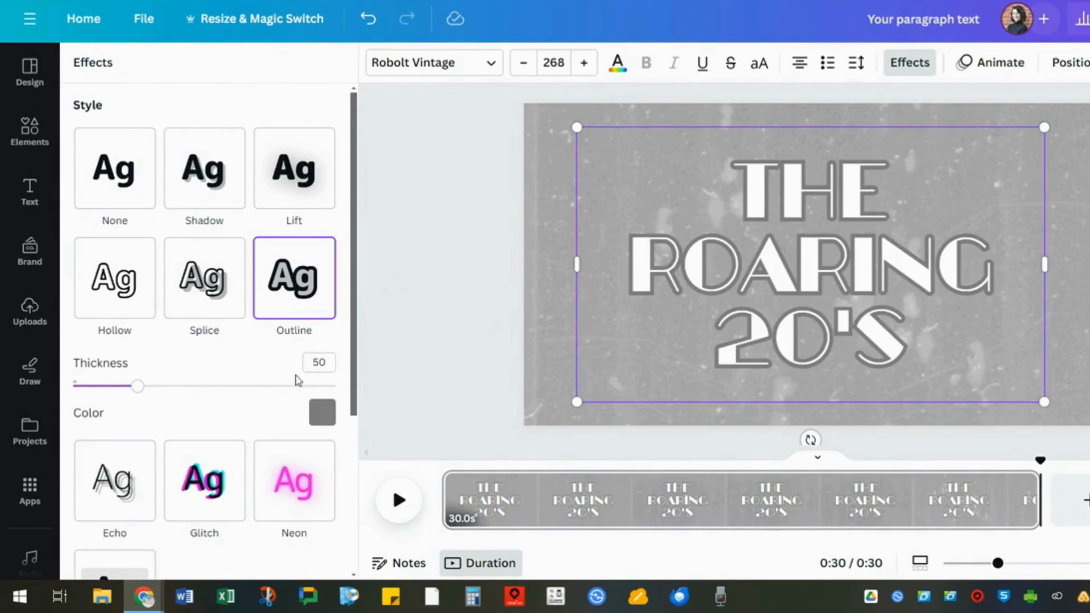
click(290, 485)
click(208, 411)
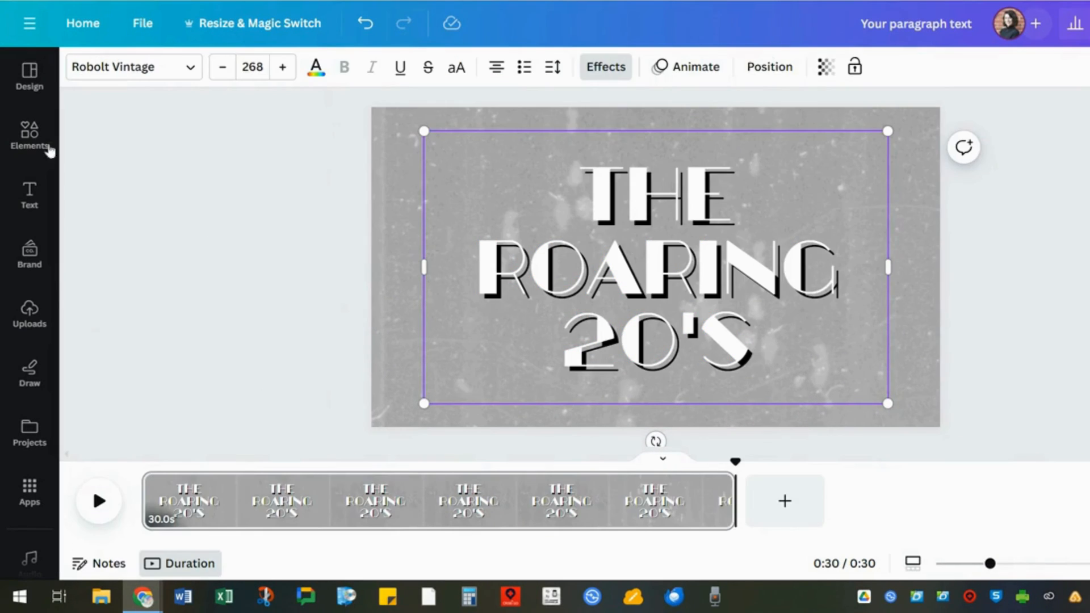
- Search elements for dark shadow and add the Gradient Circle Shadow graphic to the page
click(36, 147)
text(dark shadow)
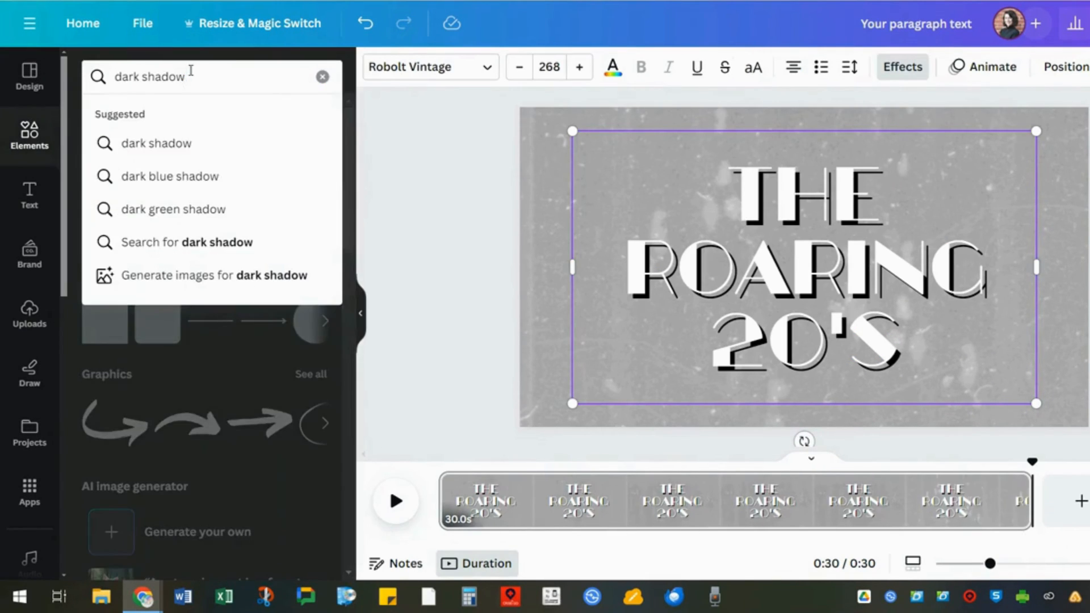
key(Return)
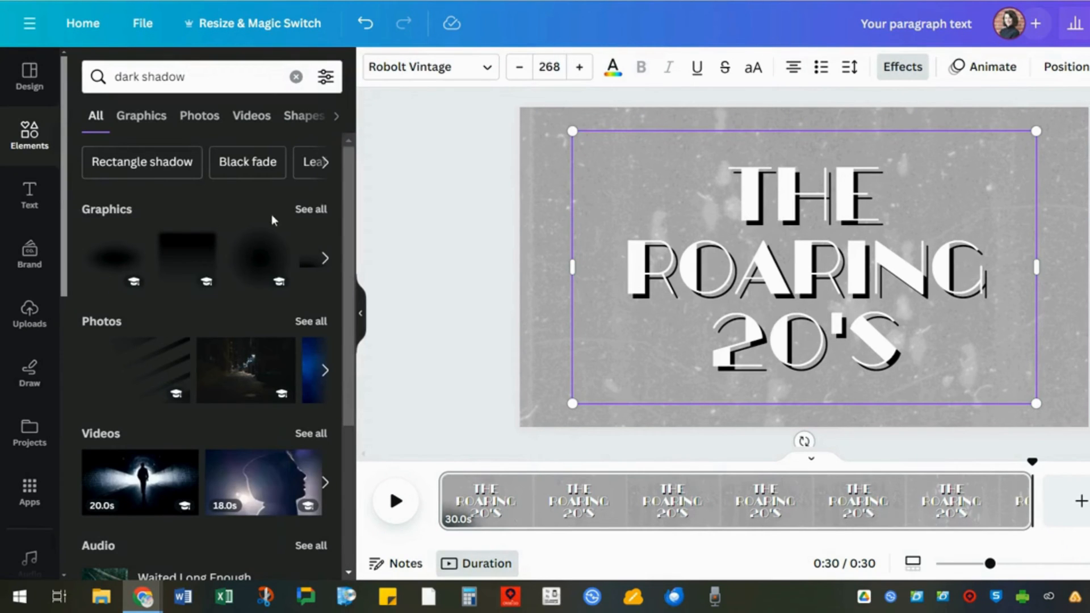
click(278, 240)
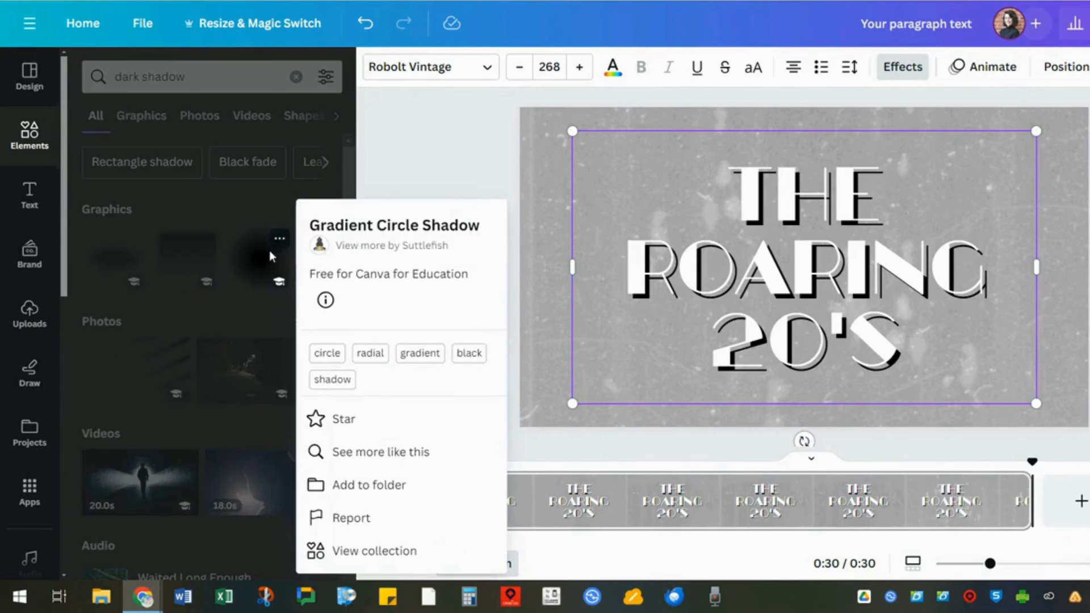
click(256, 263)
click(255, 252)
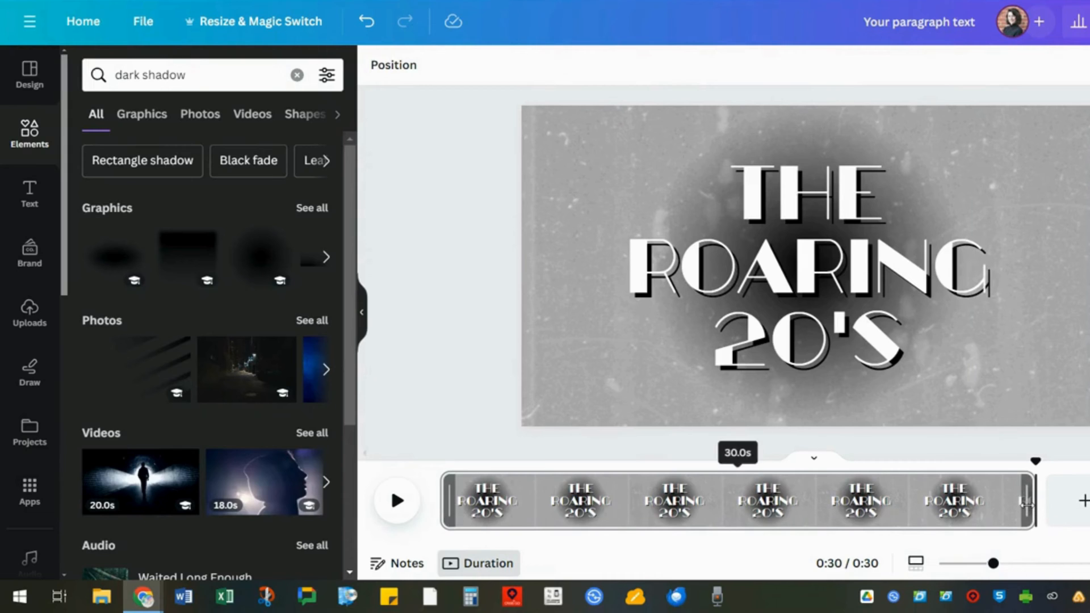
- Shorten the first page to 5 seconds and extend the background video's trimmed clip to 8.8 s
drag(1028, 504, 534, 505)
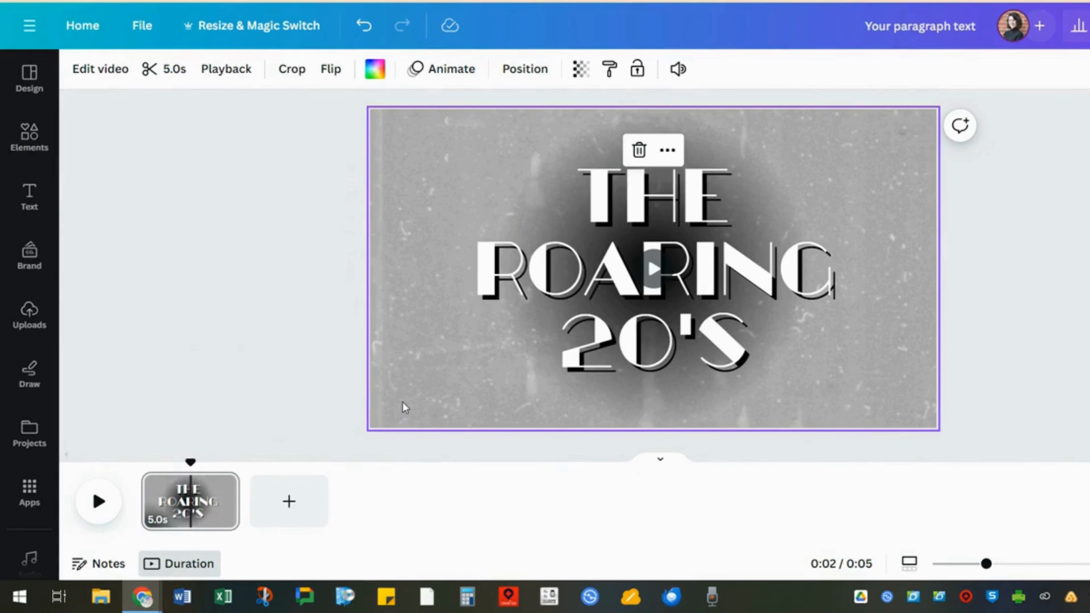
click(165, 69)
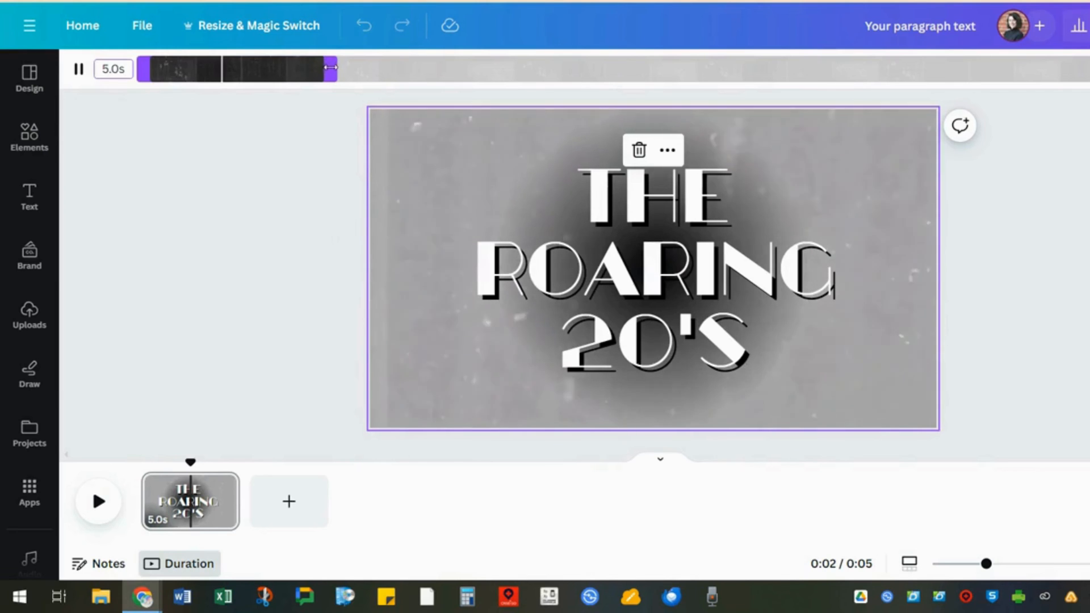
drag(330, 67, 455, 62)
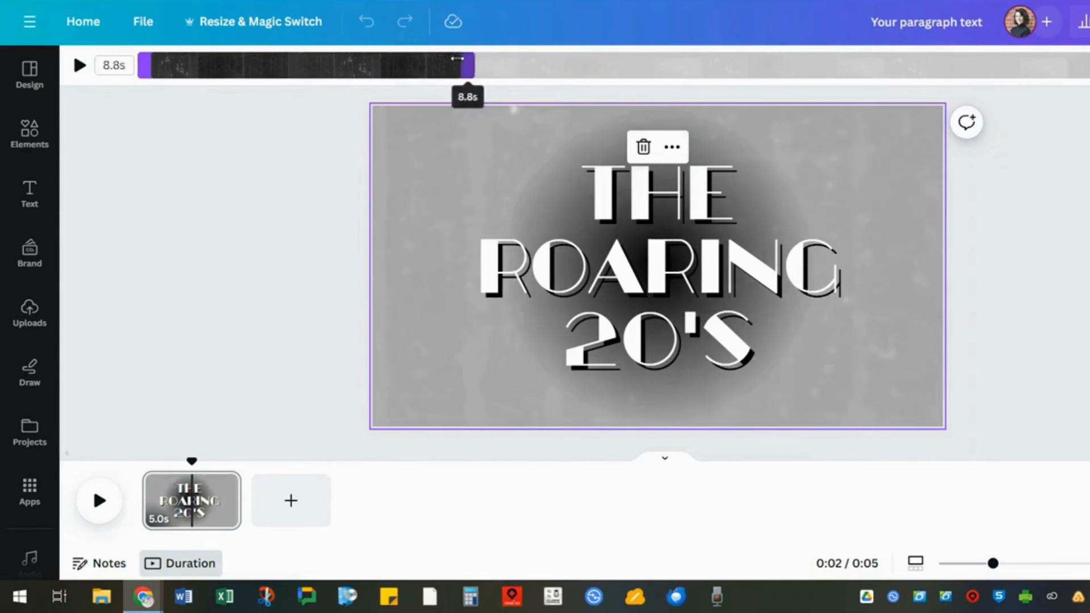
- Add a second page and set a money-counting stock video as its background
click(290, 500)
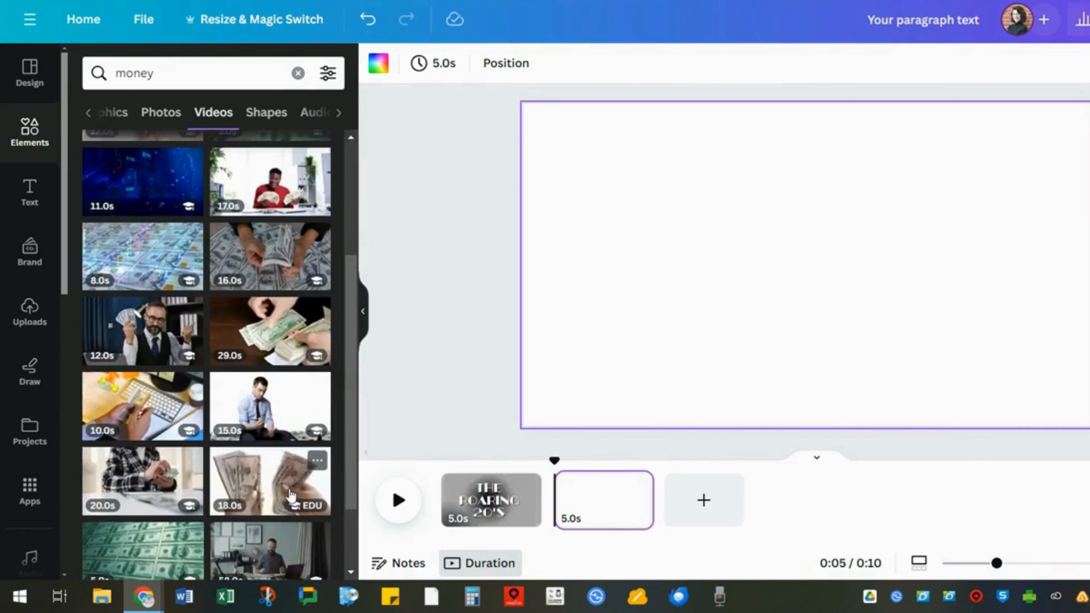
click(290, 495)
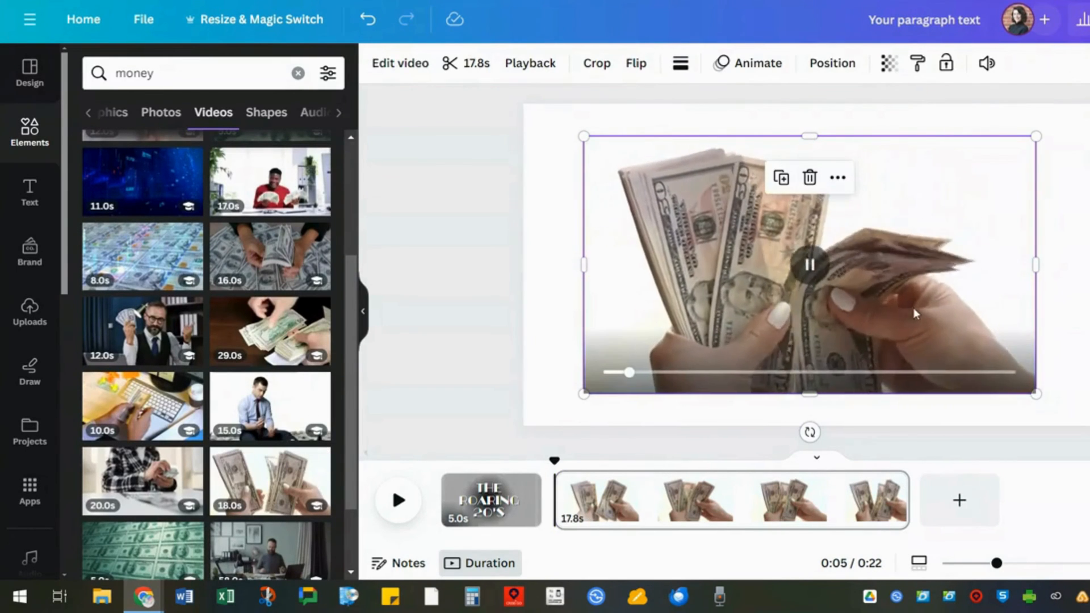
right_click(914, 311)
click(962, 519)
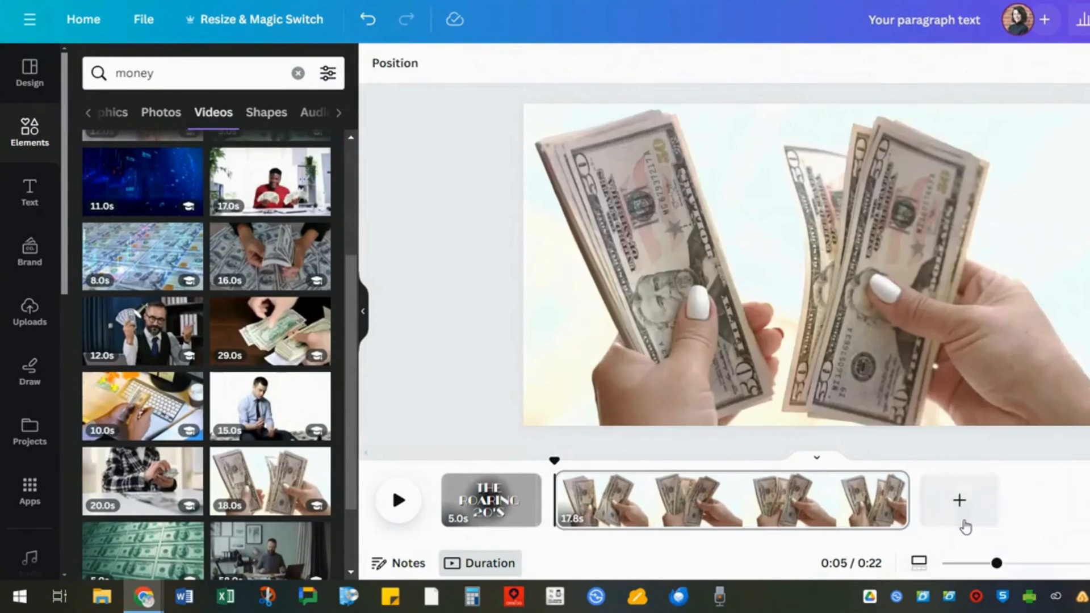
click(743, 170)
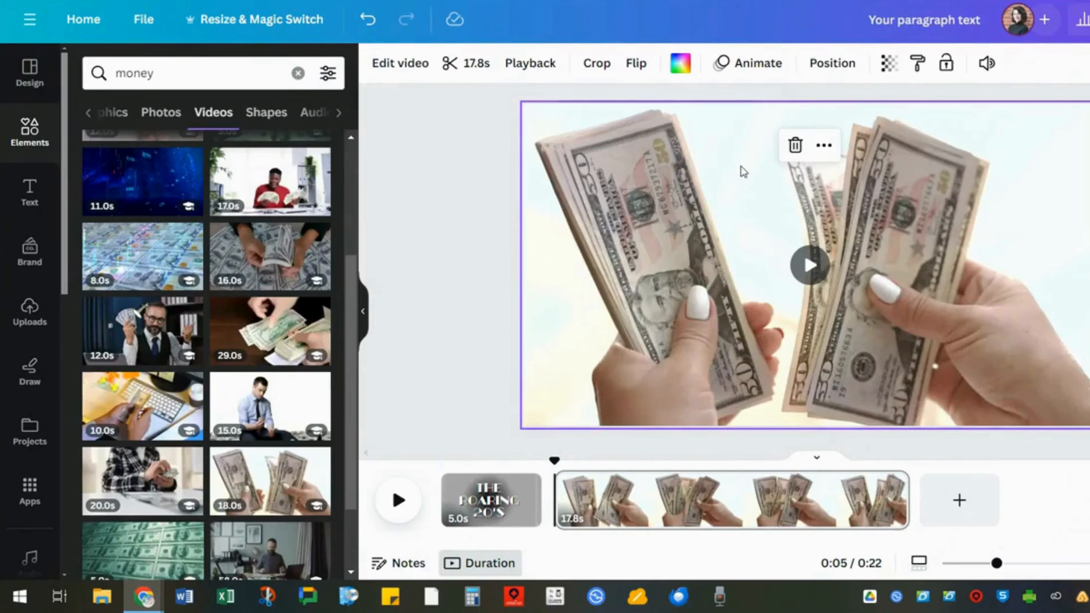
- Turn the money video black and white by dropping its saturation to the minimum
click(407, 64)
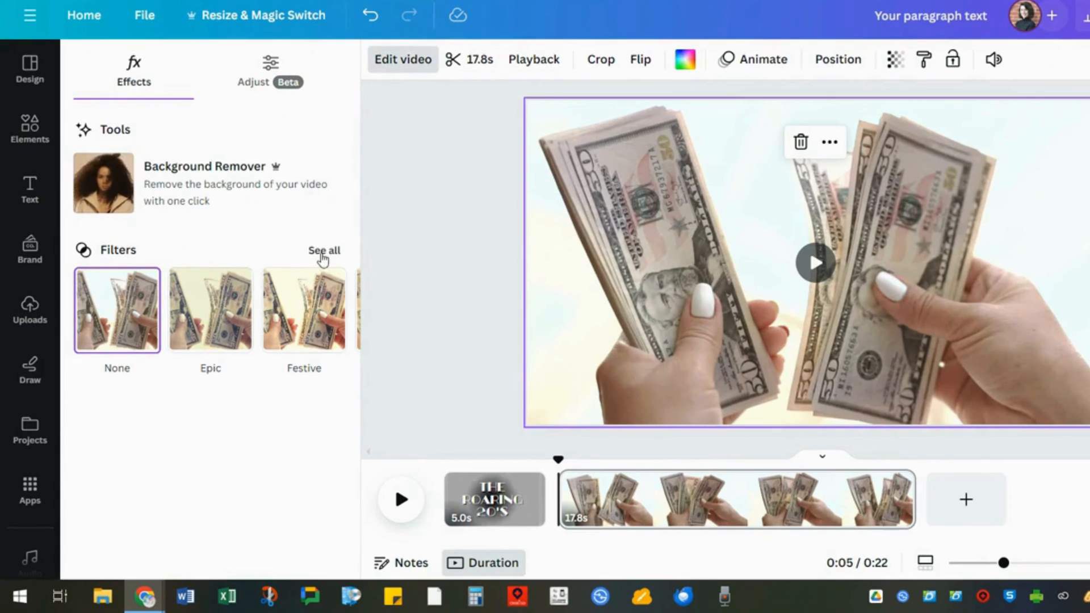
click(321, 256)
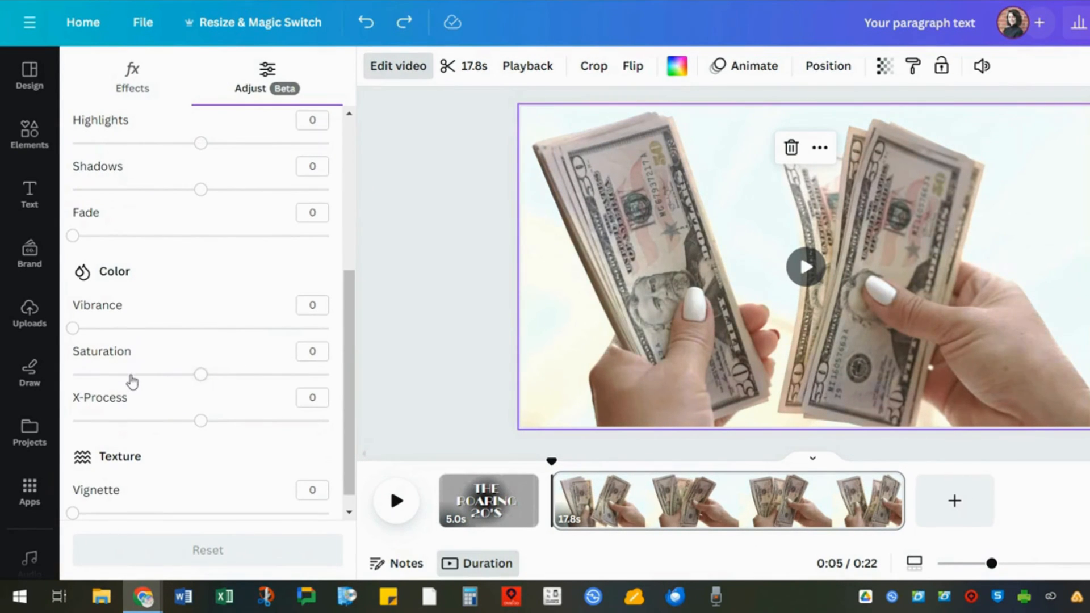
drag(131, 376, 73, 374)
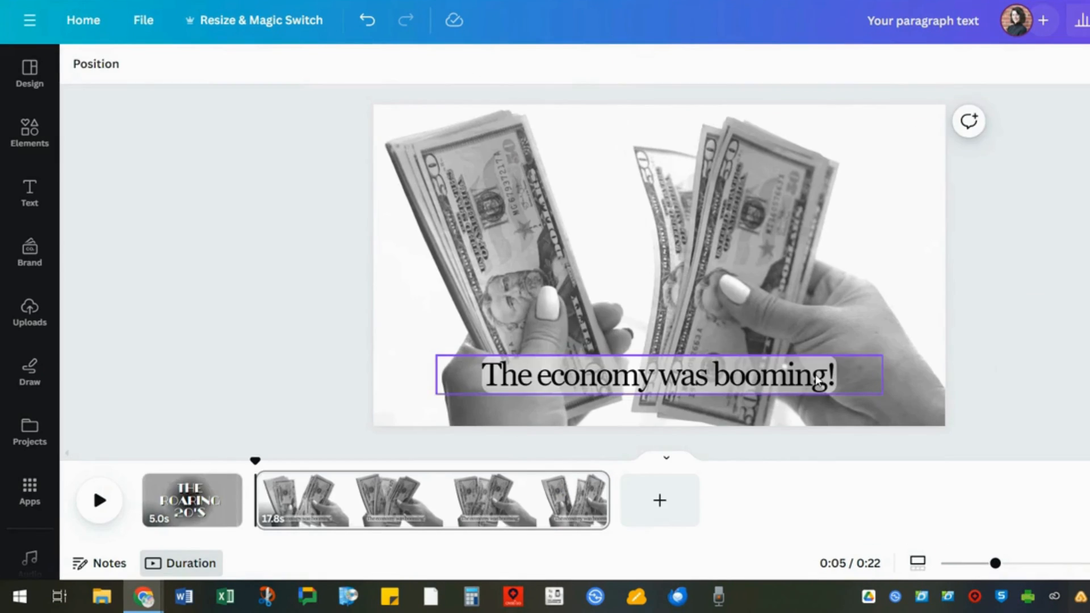
double_click(856, 376)
click(856, 376)
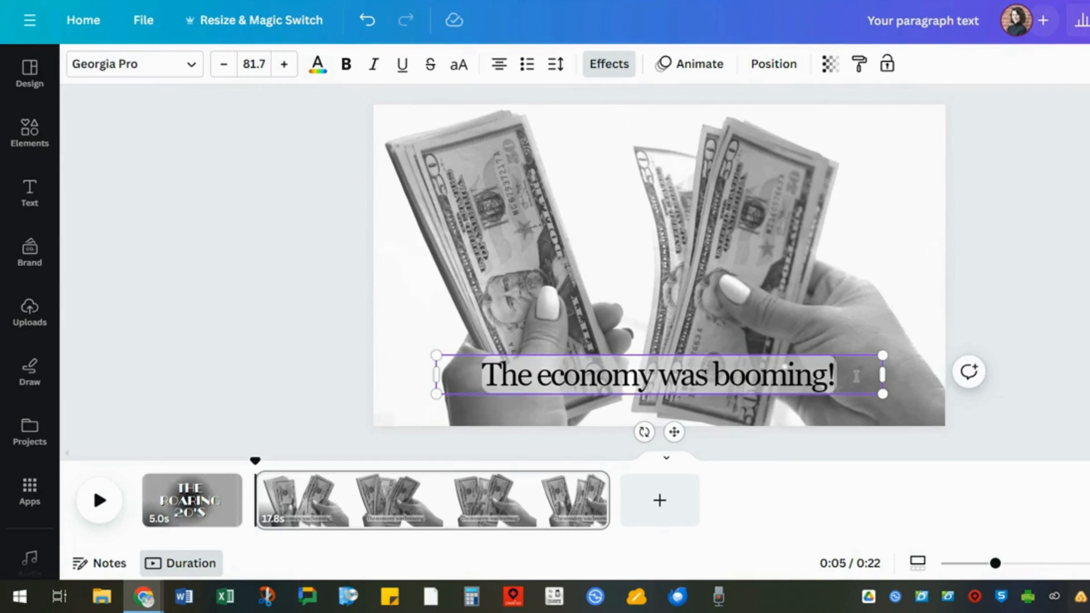
click(1037, 388)
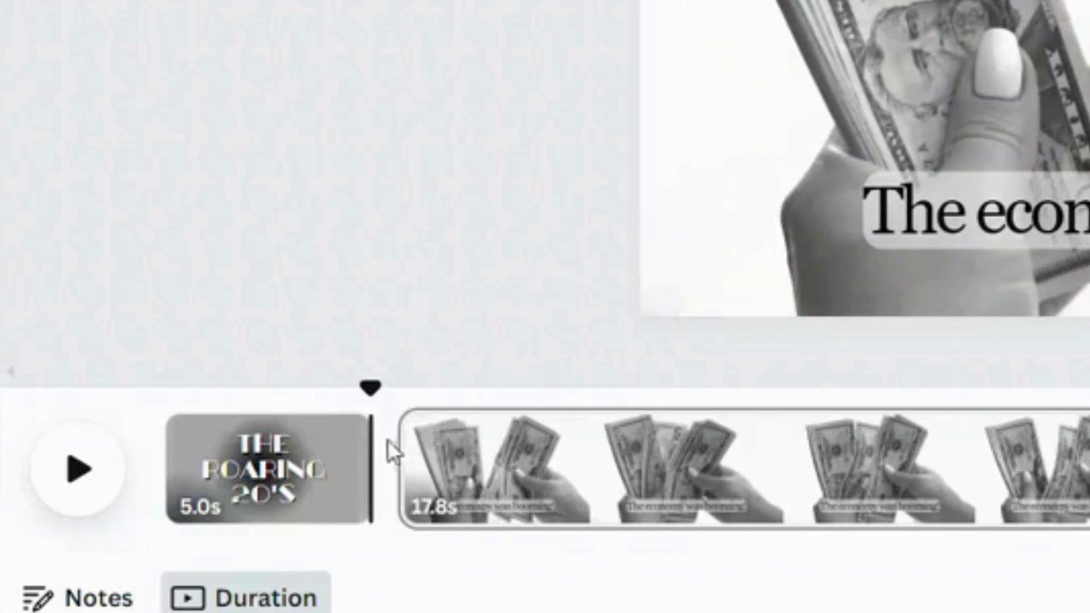
- Add a Circle Wipe transition between the title page and the money page
mouse_move(249, 489)
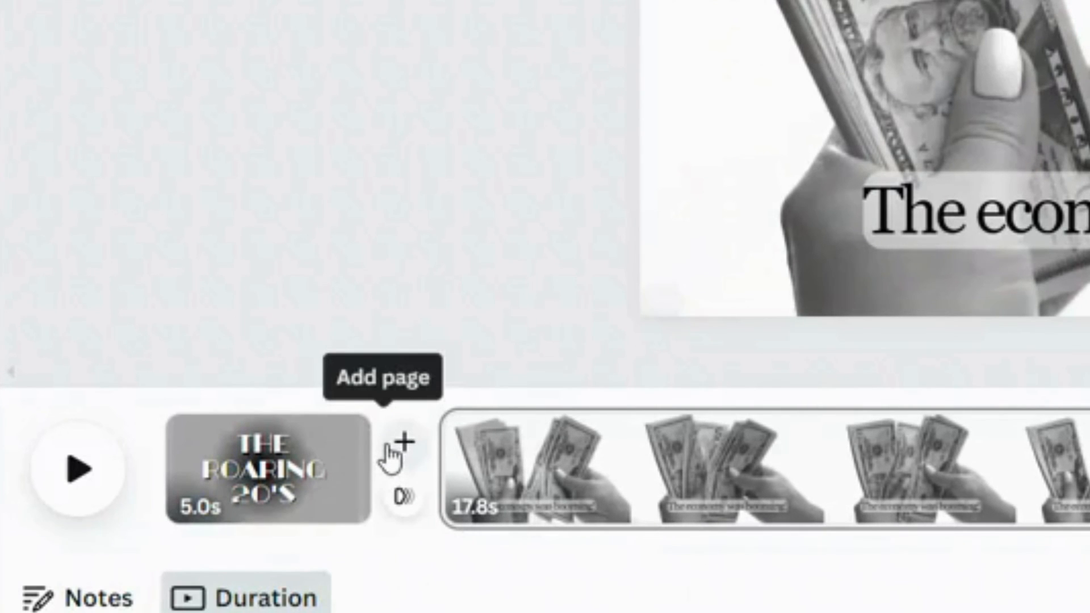
click(405, 499)
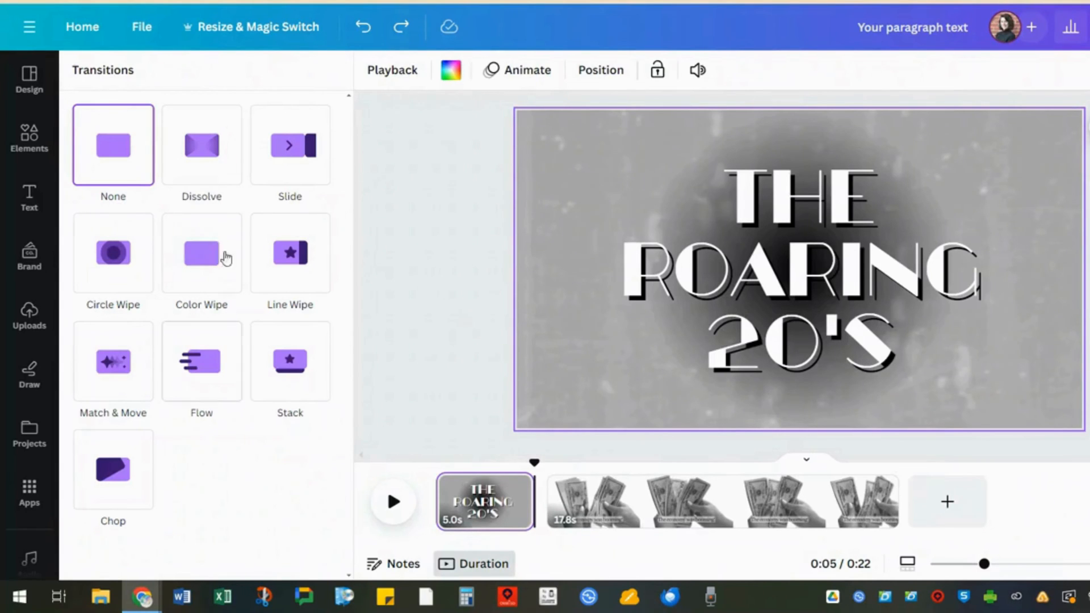
click(216, 181)
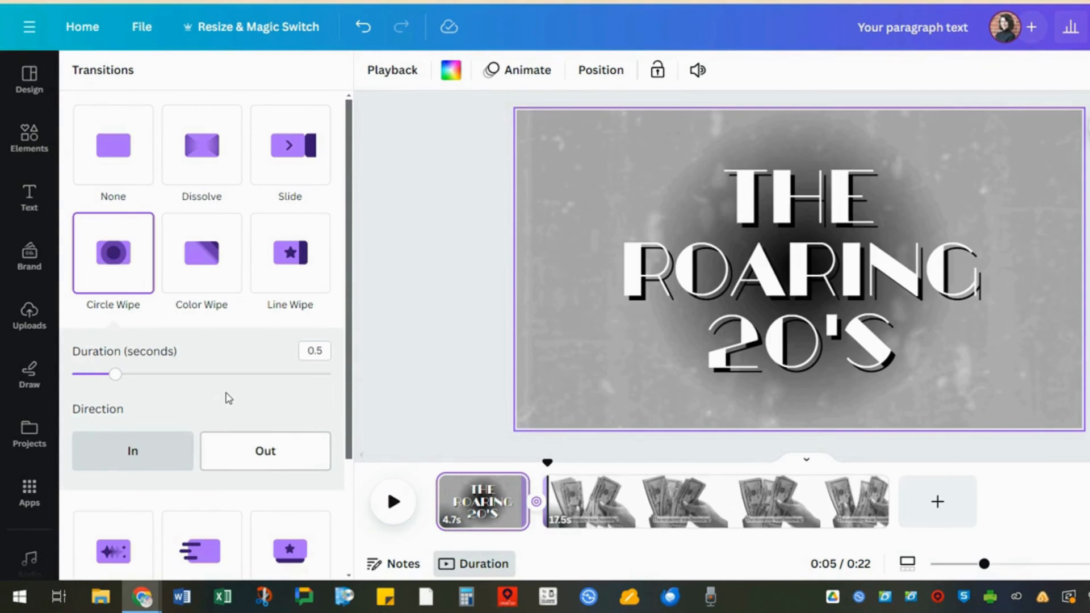
- Apply the Party page animation to the title page's background video
click(541, 352)
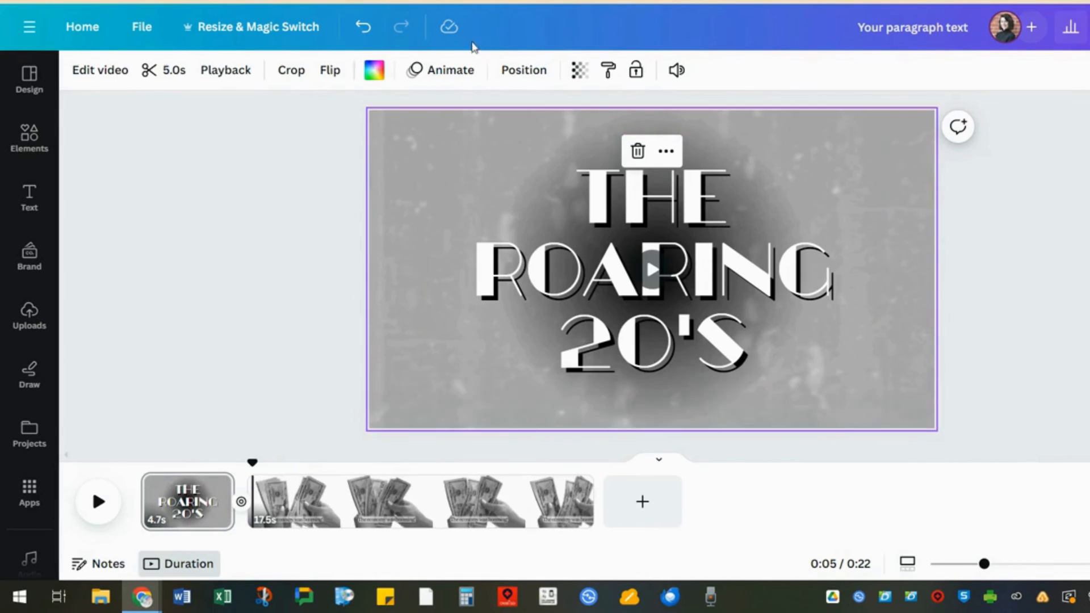
click(449, 69)
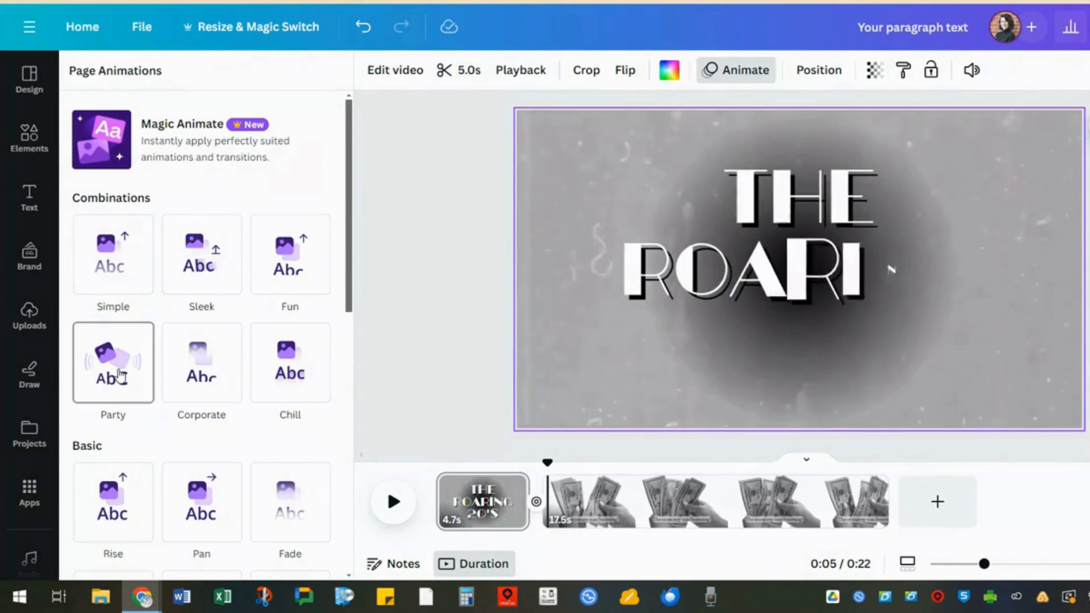
click(119, 376)
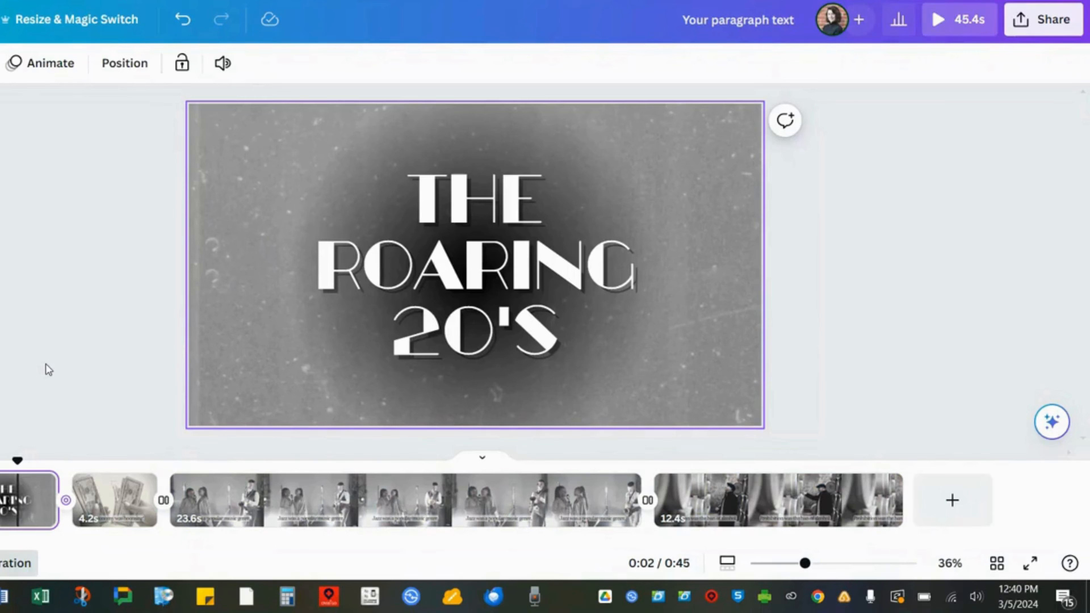
- Open the design's sharing options and choose Present and record
click(1030, 38)
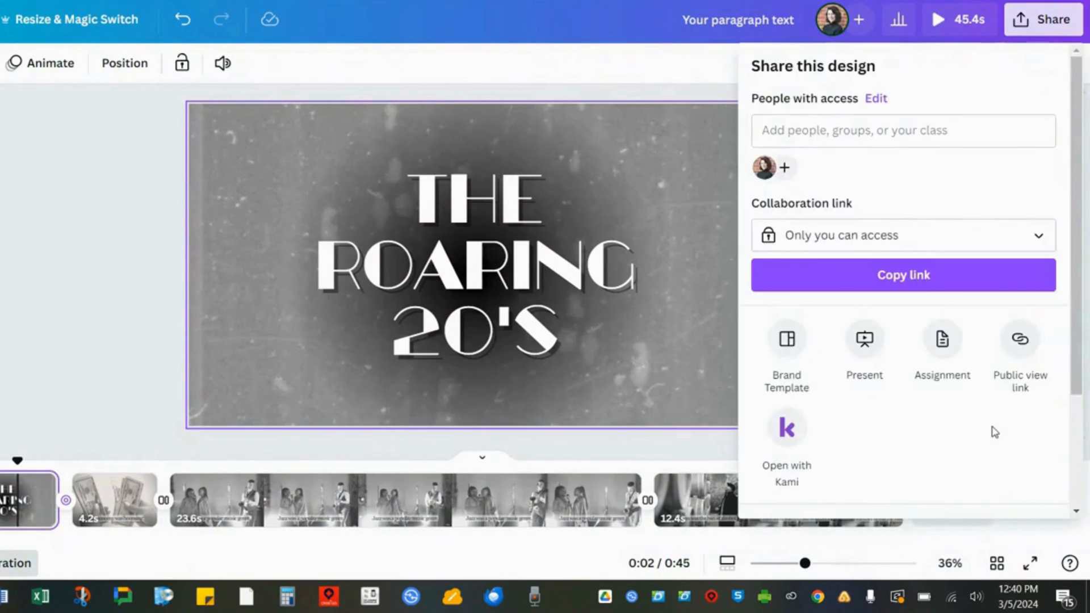
scroll(995, 433, down, 3)
click(935, 510)
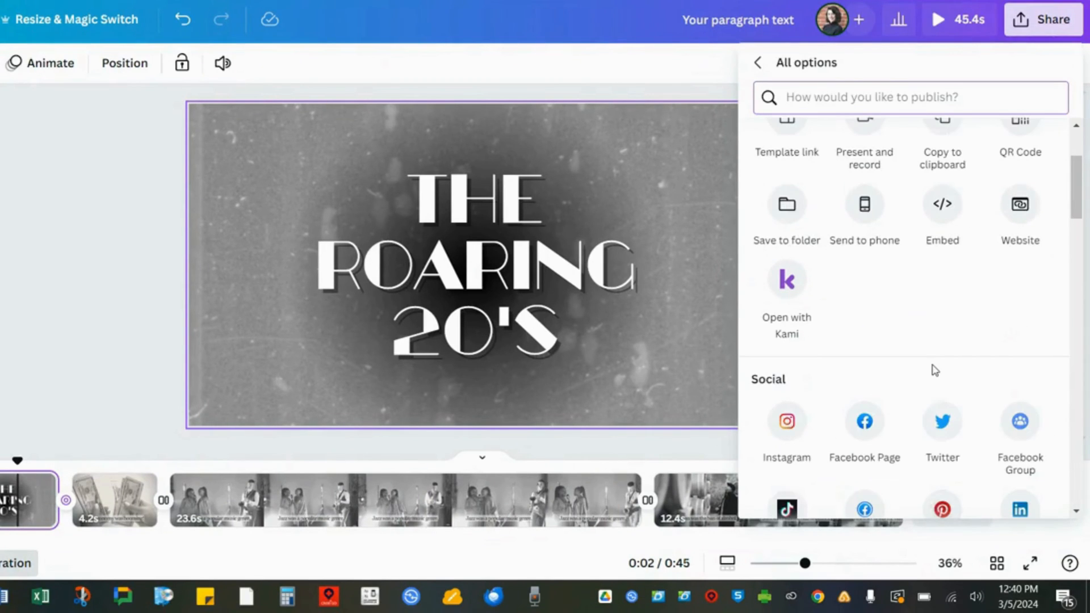
scroll(934, 371, up, 2)
click(876, 216)
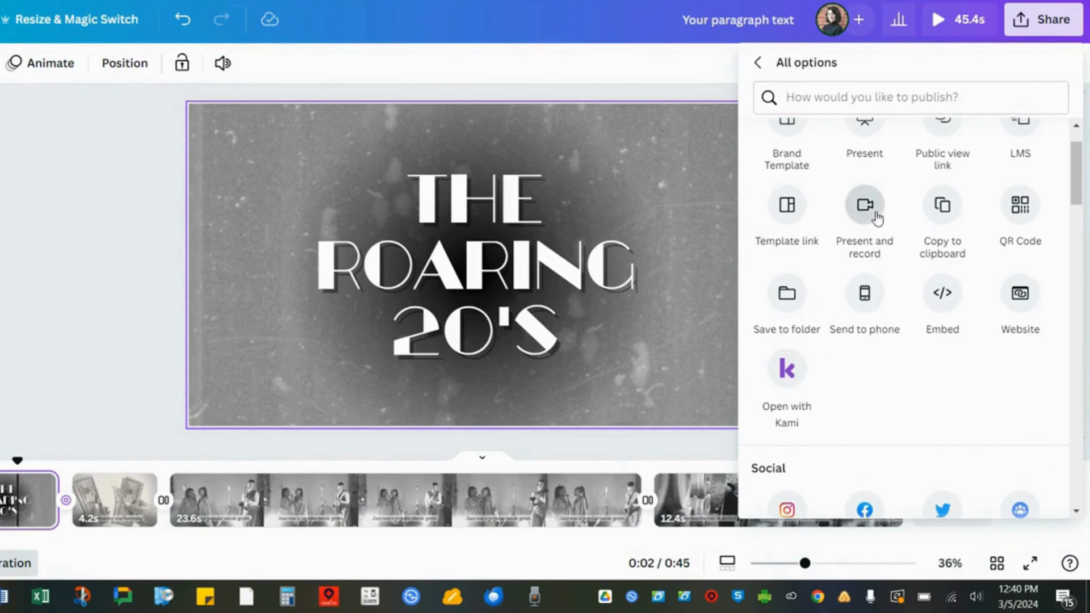
click(956, 402)
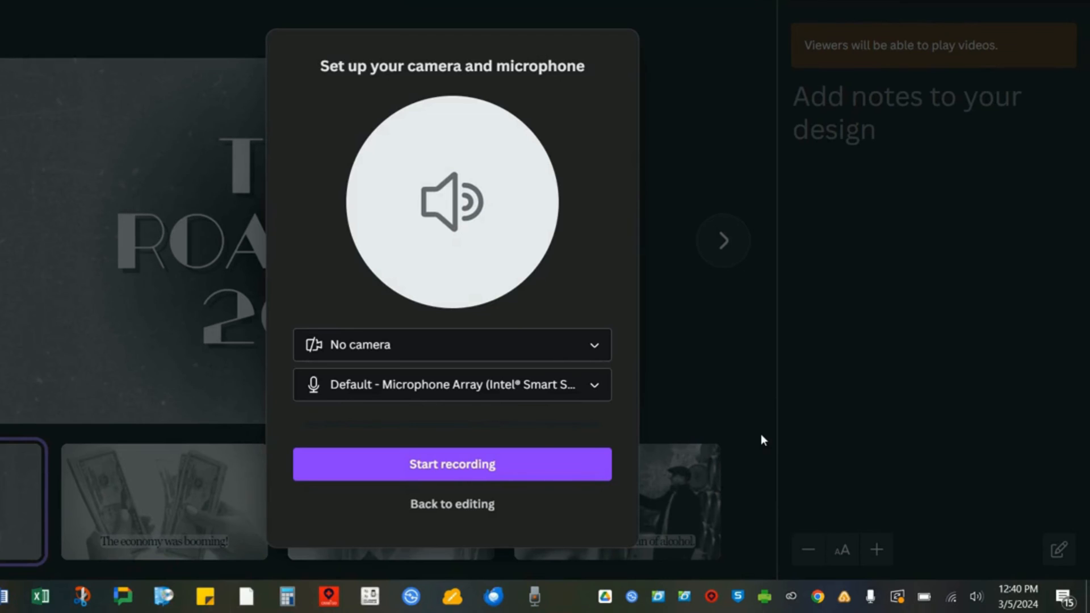
- Record a narration while stepping through all pages, then end the recording and save it
click(604, 474)
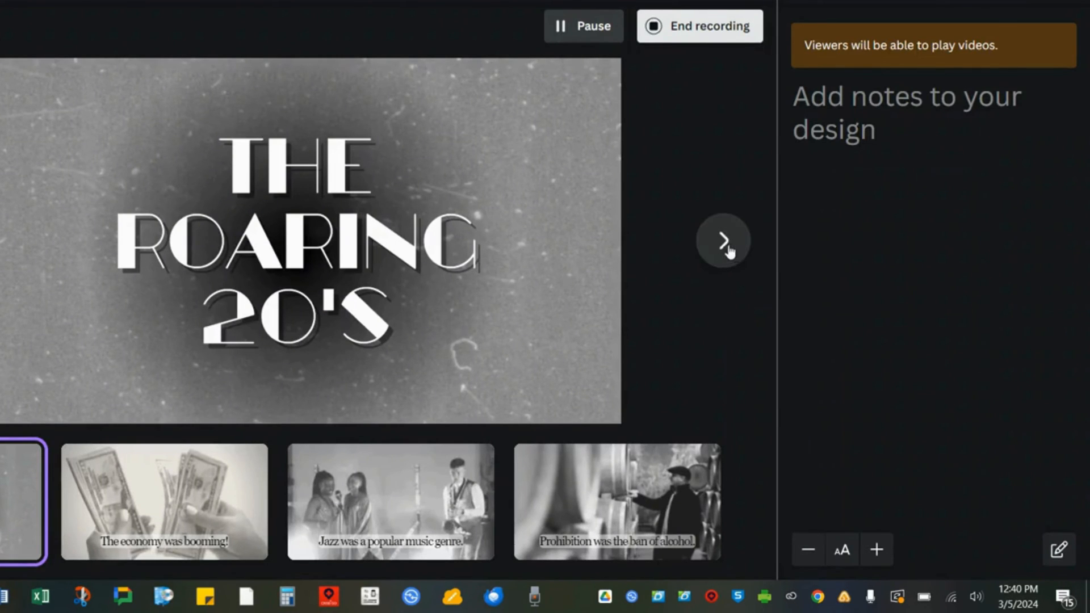
click(728, 247)
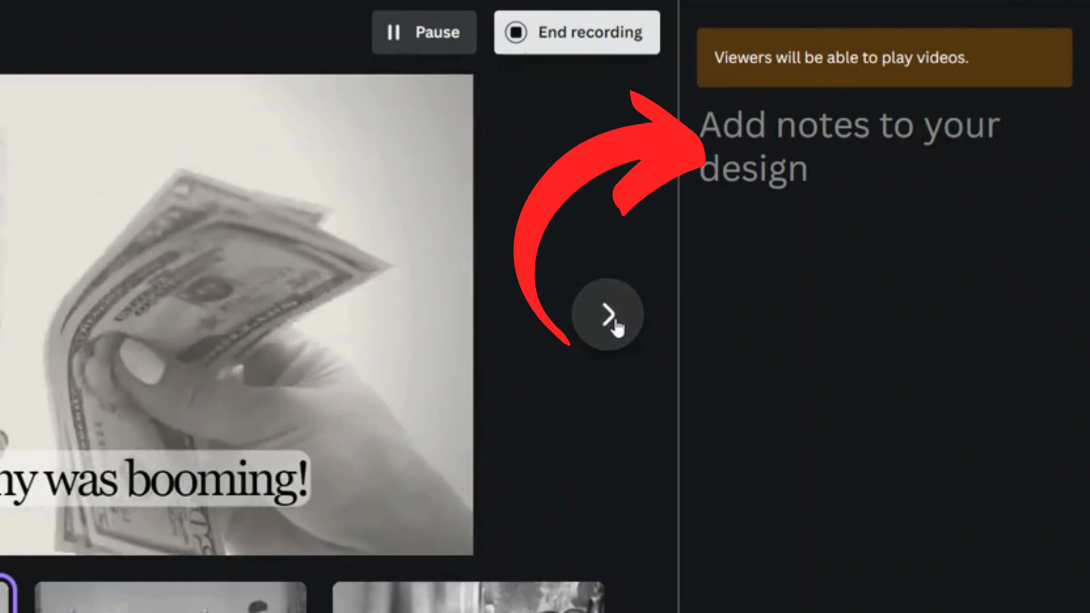
click(609, 316)
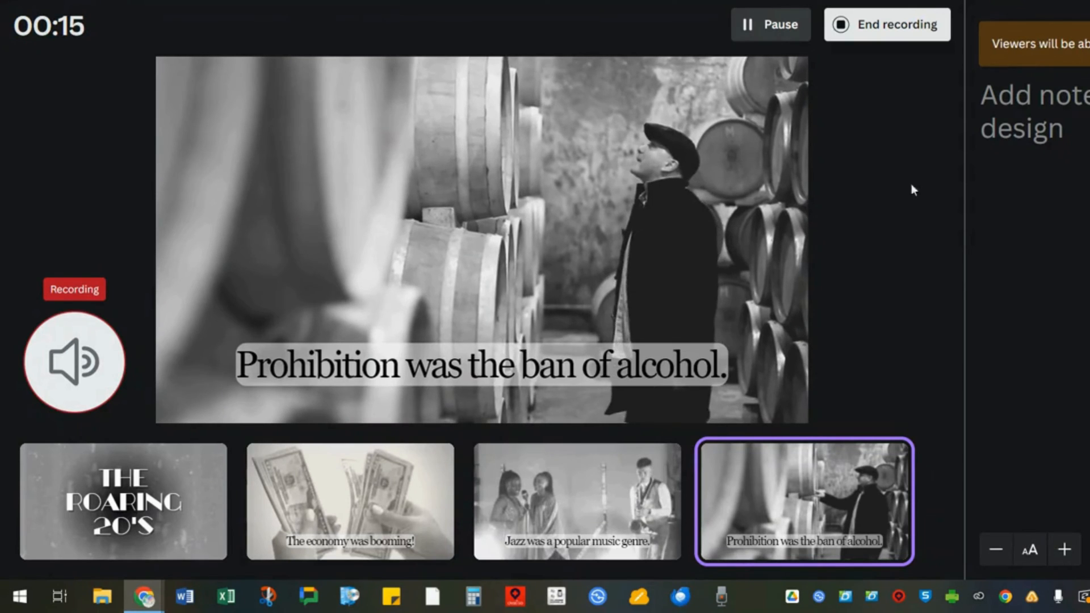
click(938, 19)
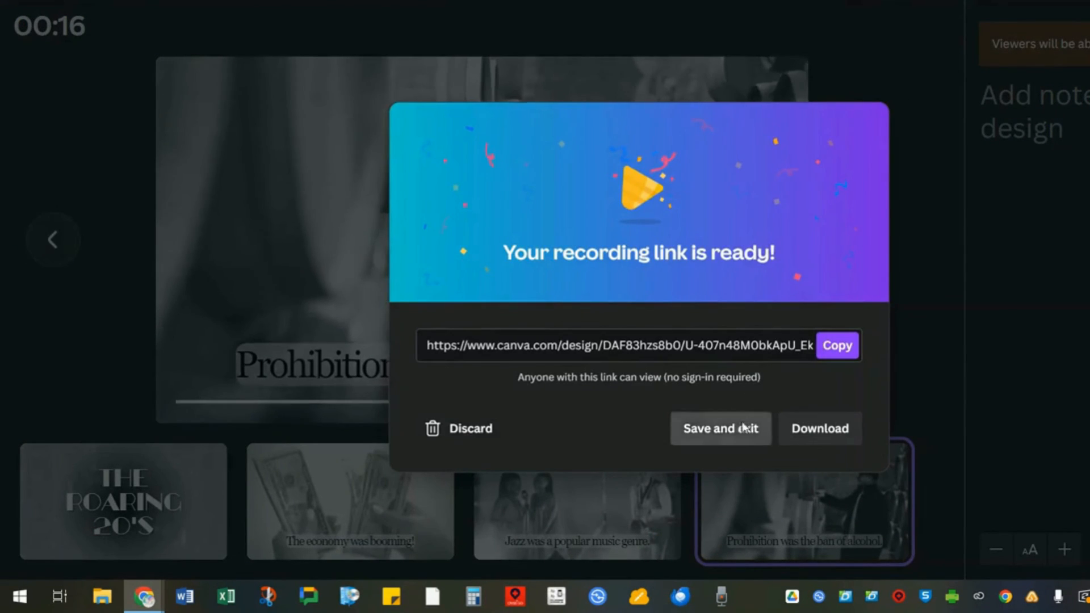
click(745, 430)
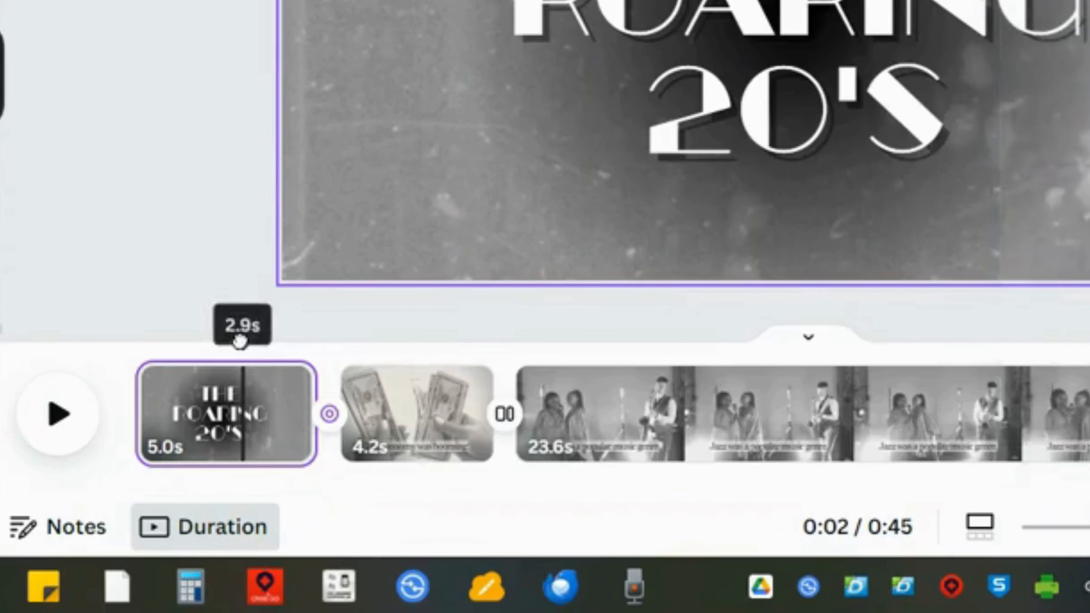
- Add the newest audio recording from uploads to the timeline and raise its volume to 331
drag(503, 459, 438, 469)
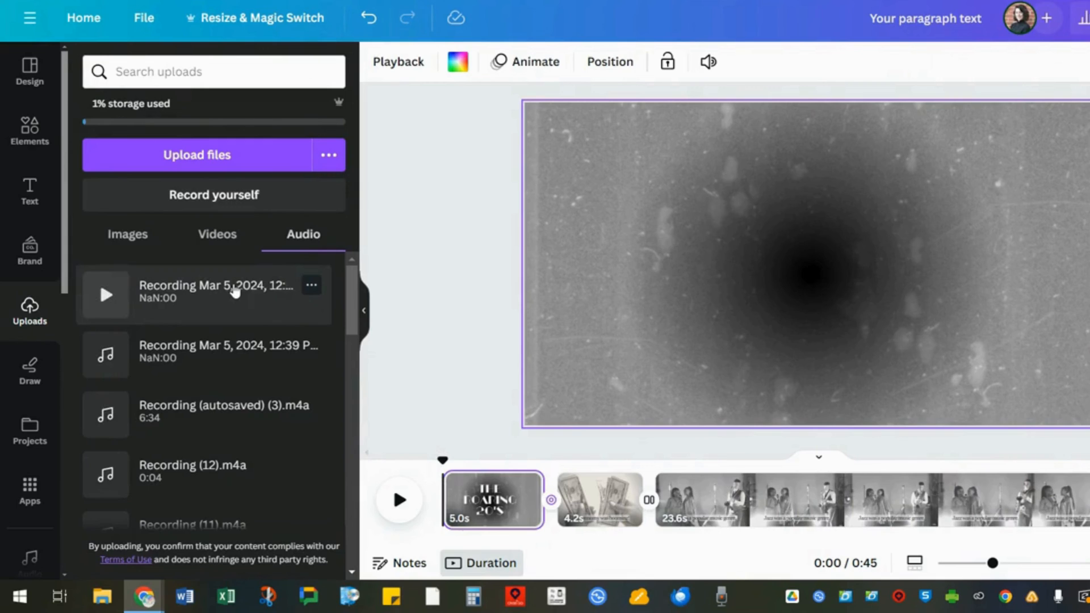
click(235, 292)
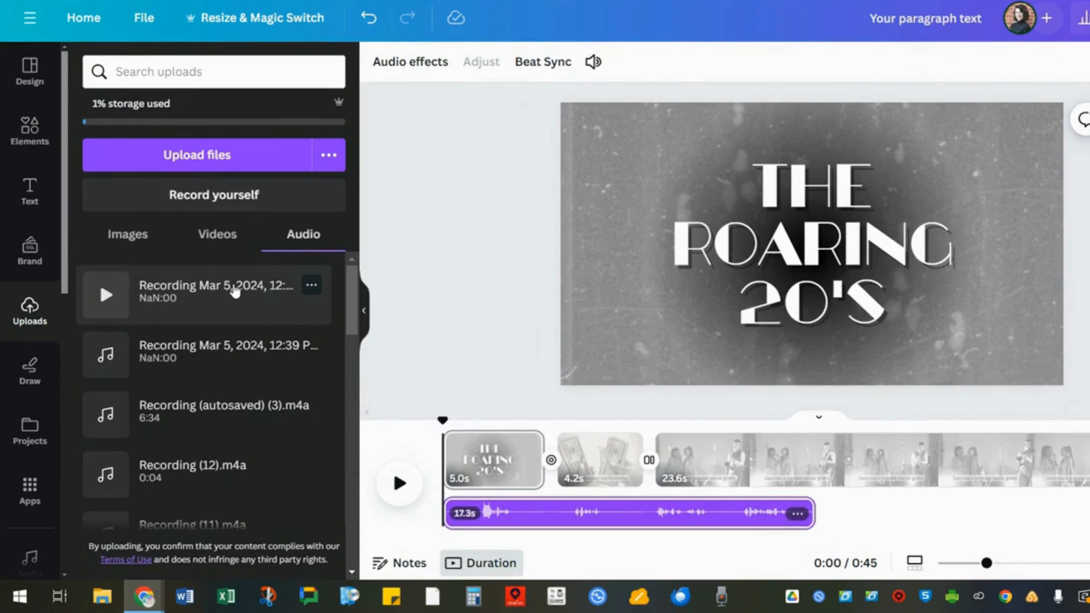
click(594, 61)
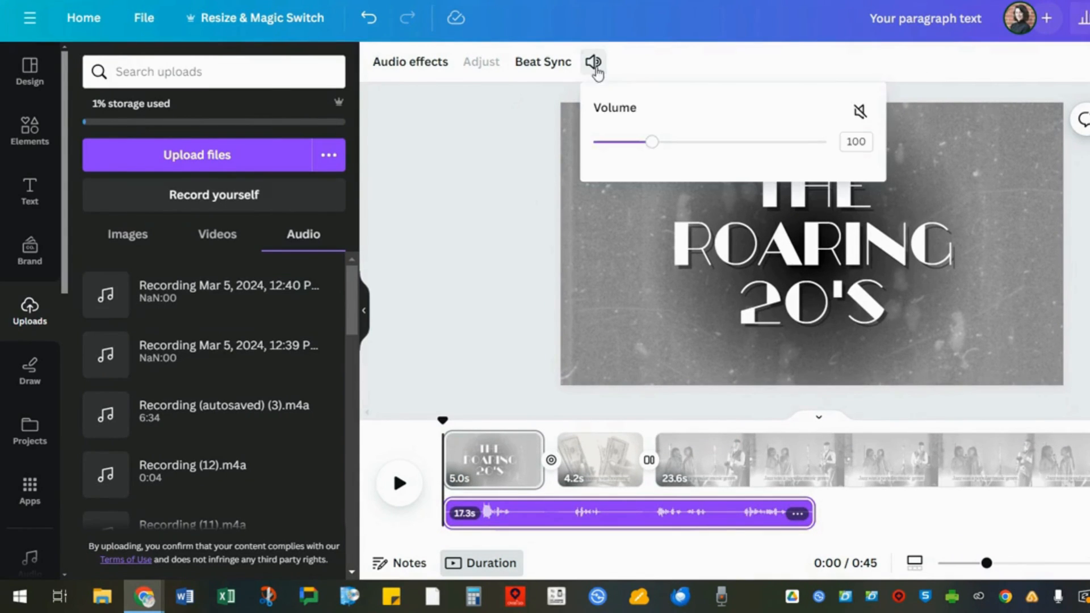
click(786, 143)
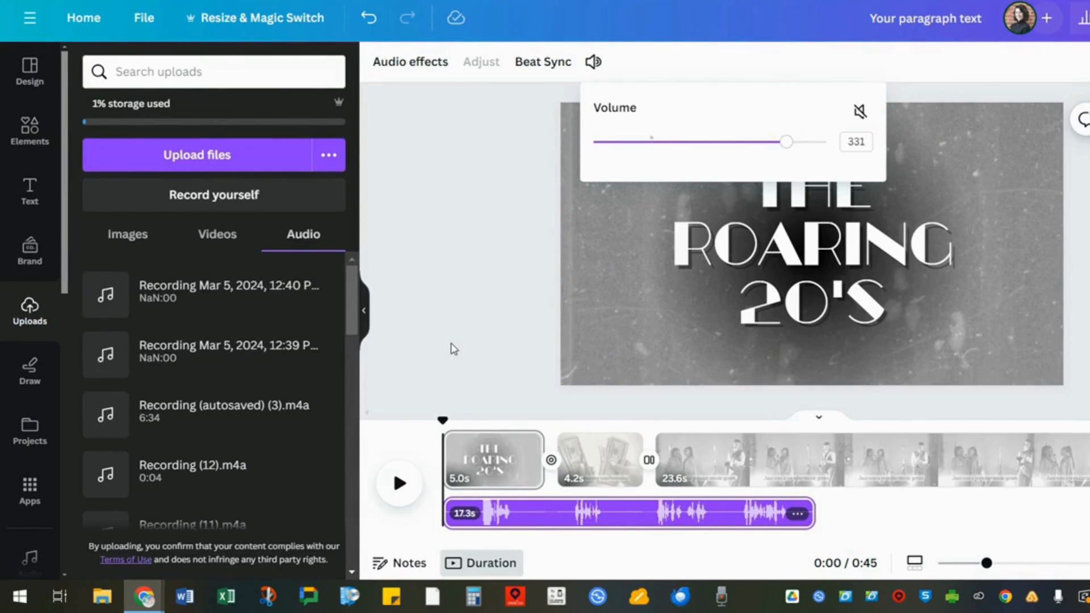
- Open the Audio app from the apps list
click(30, 490)
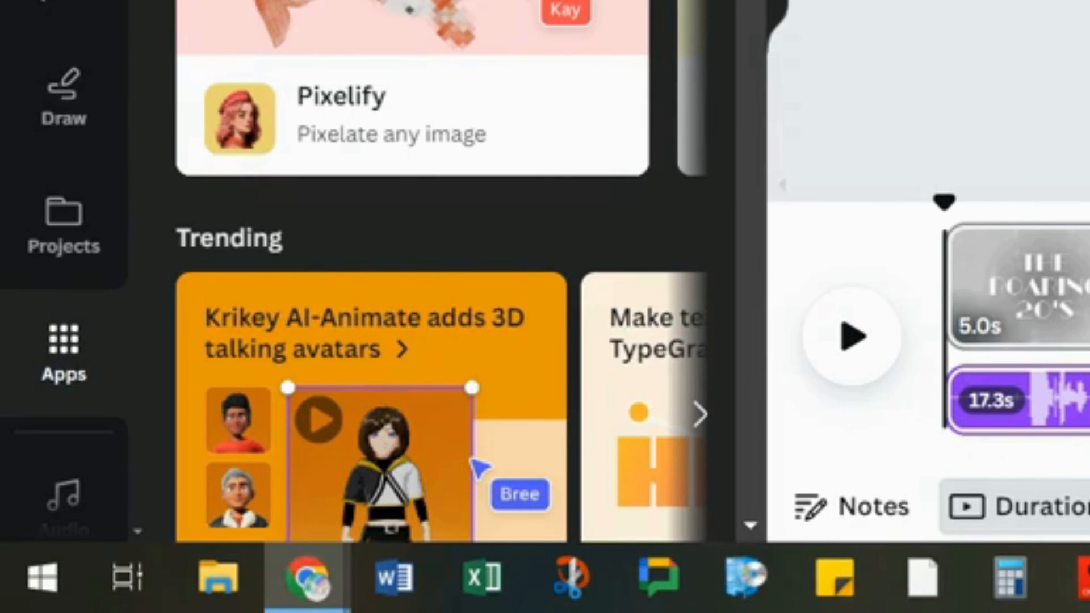
text(audio)
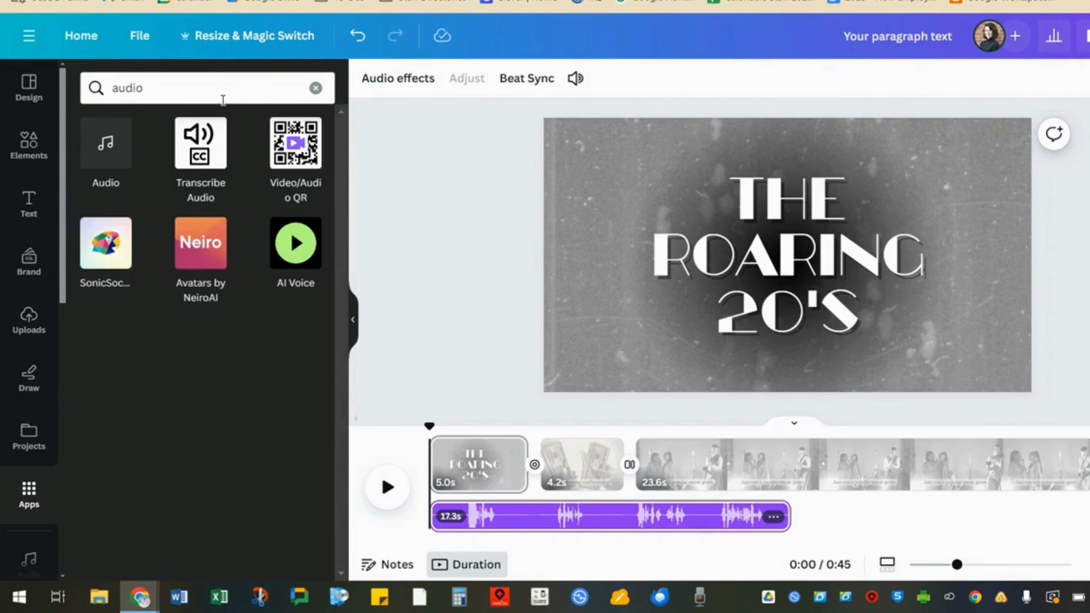
click(99, 165)
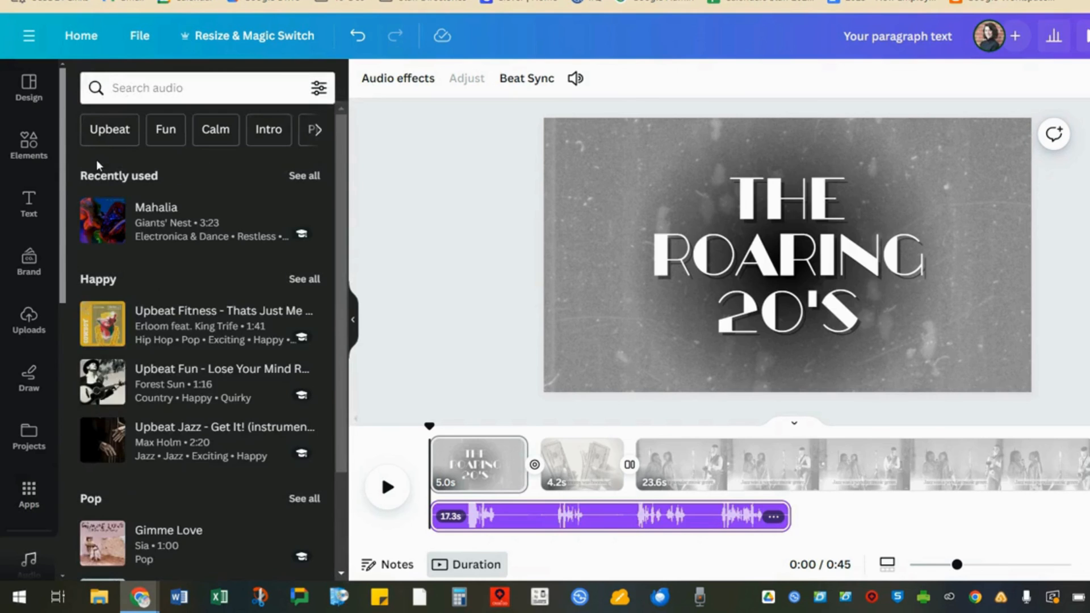
- Search the audio library for 20s, jazz and vintage music, and add the Tablespoons track to the design
text(20s)
key(Return)
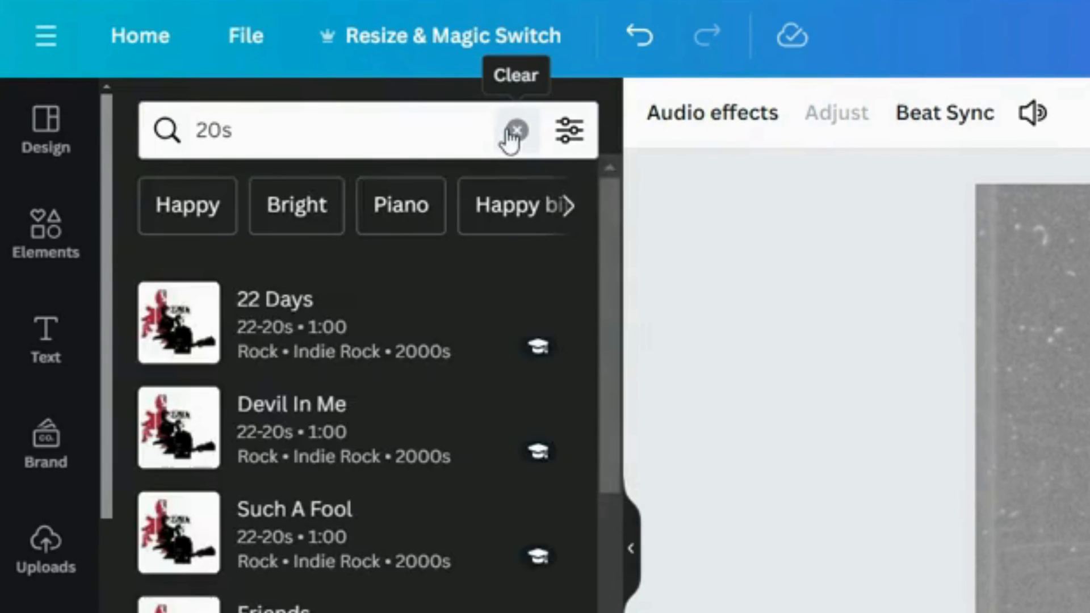
click(400, 141)
text(jazz)
key(Return)
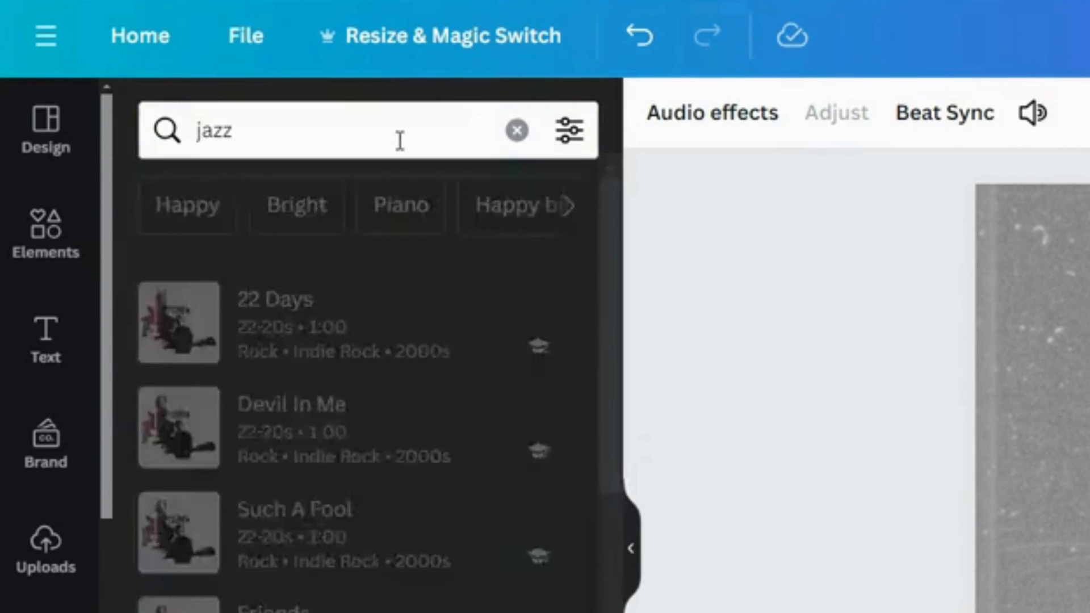
click(401, 140)
text(vint)
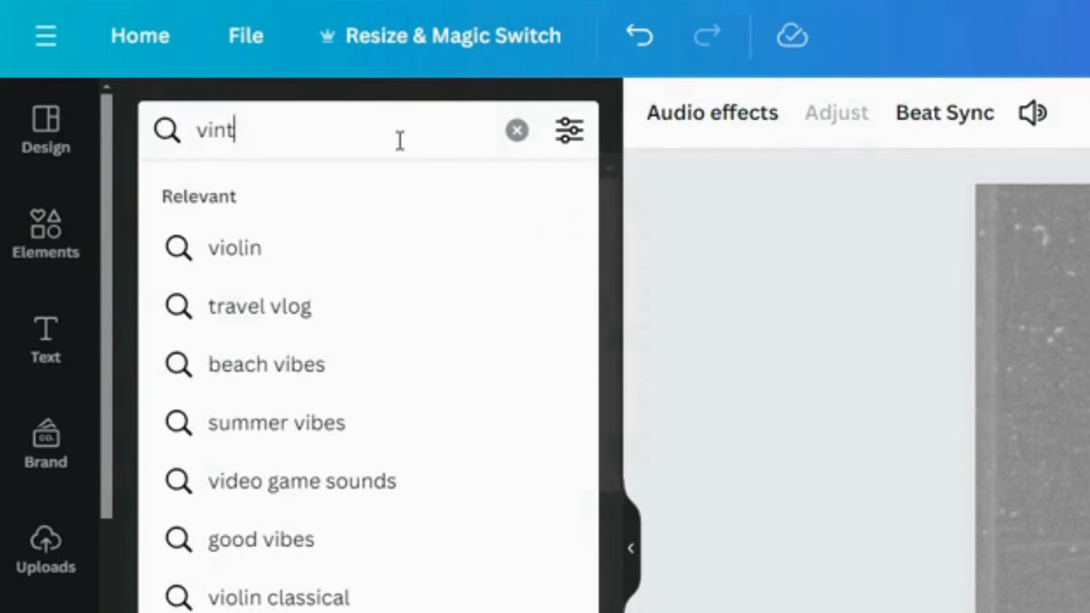
text(age)
key(Return)
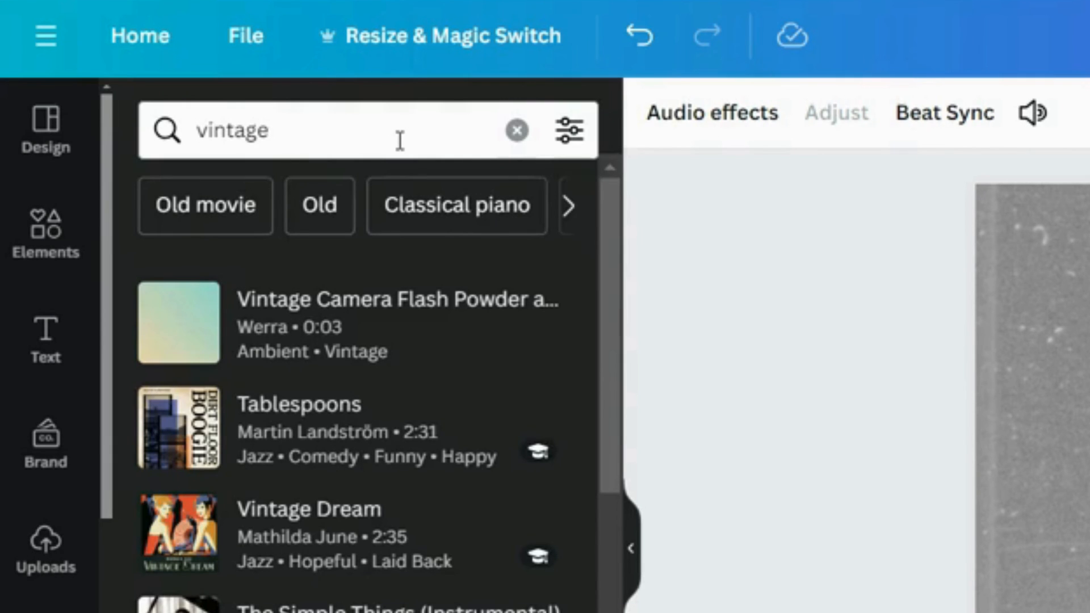
click(179, 435)
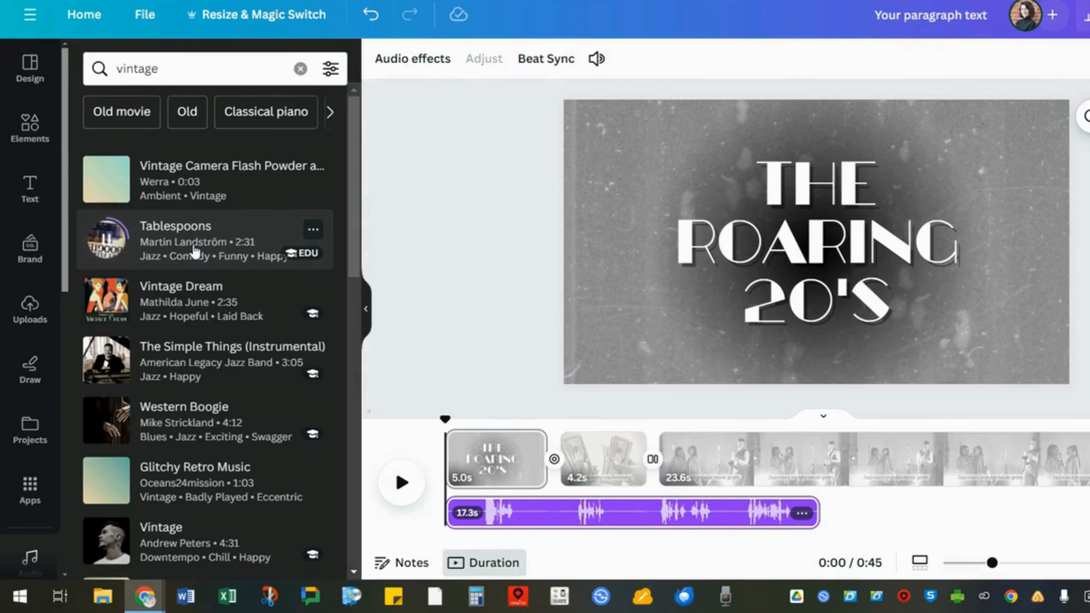
click(195, 251)
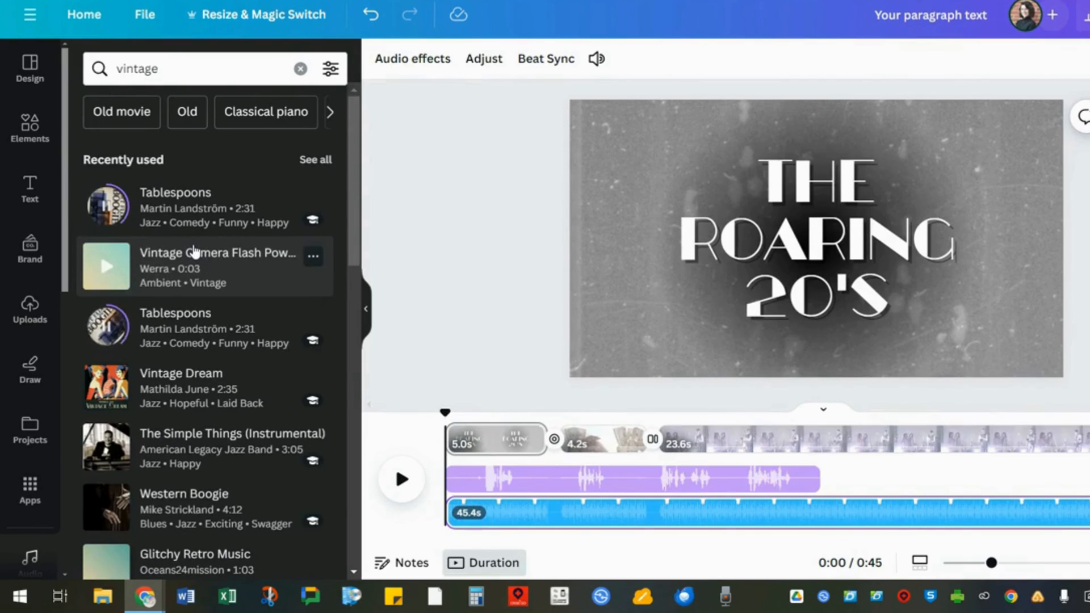
- Lower the Tablespoons music track's volume to 6
click(366, 309)
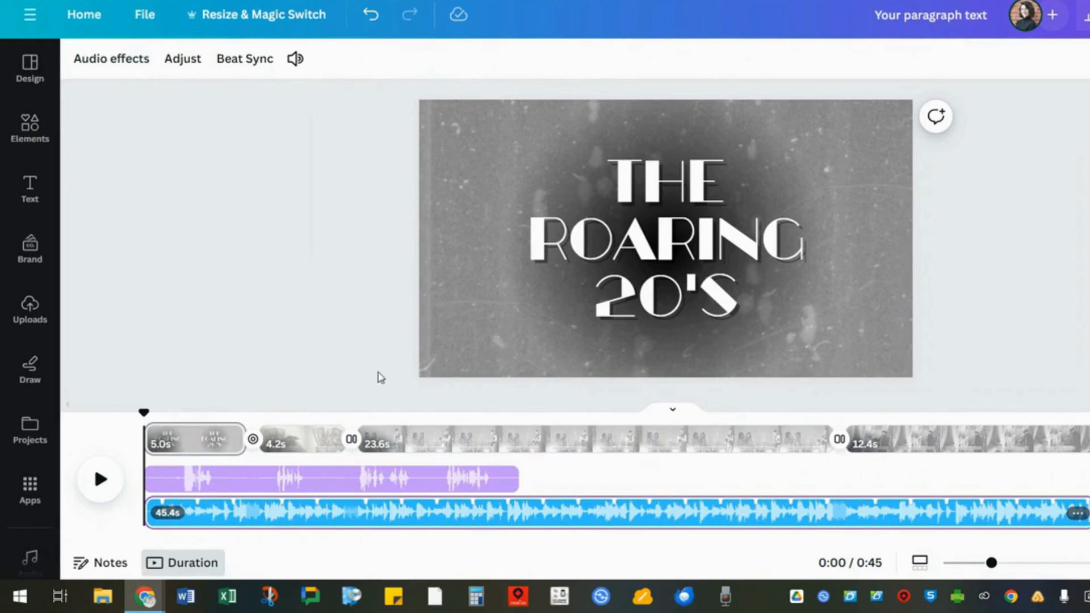
click(298, 67)
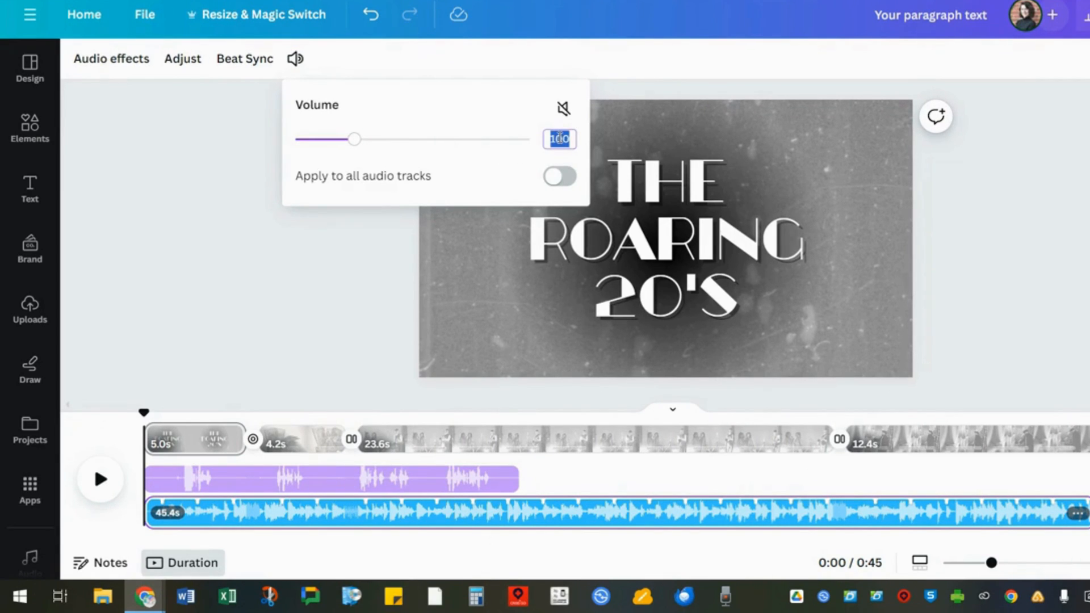
text(0)
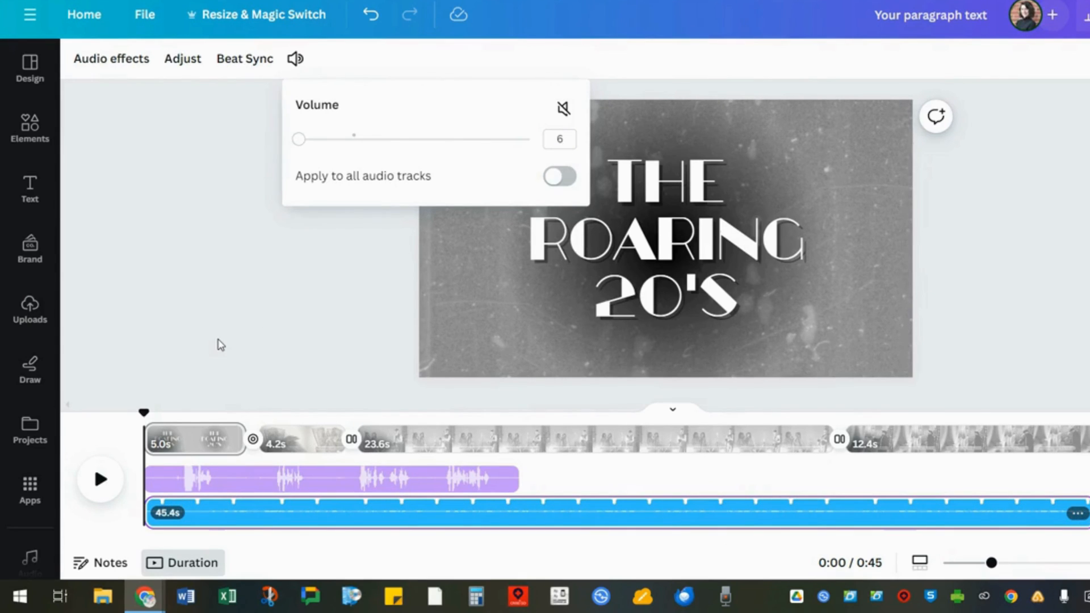
click(221, 344)
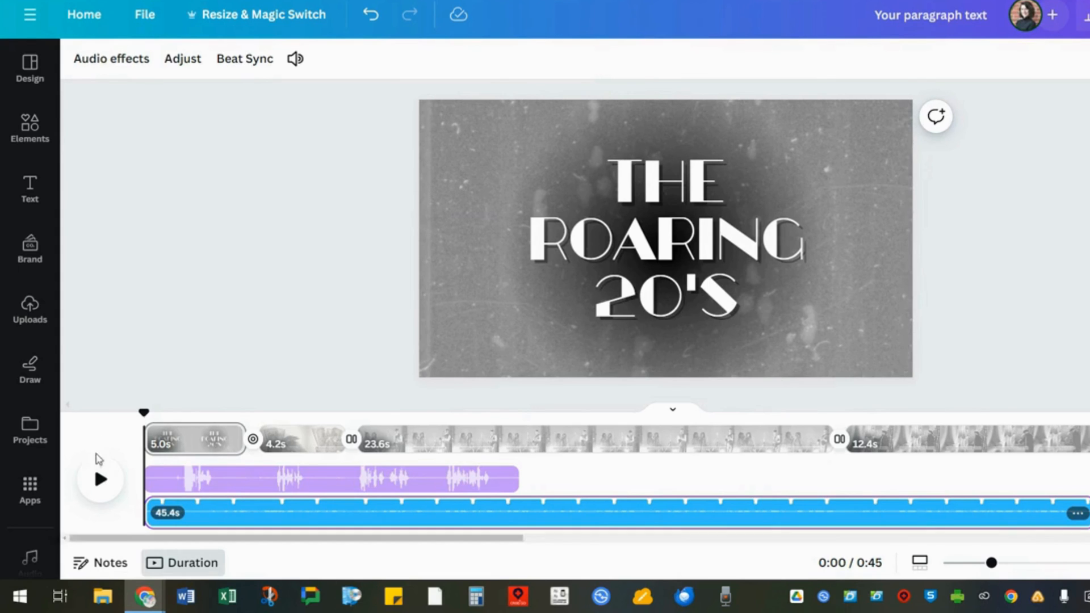
- Split the narration recording at about 0:02, move the later part further along the timeline, and split it again
click(101, 478)
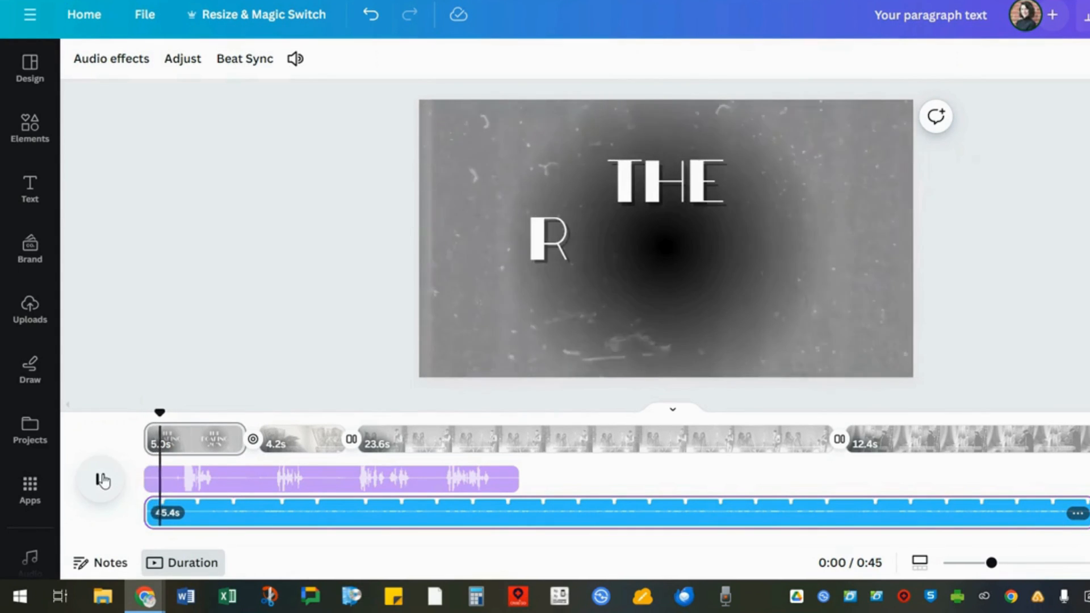
click(196, 480)
key(s)
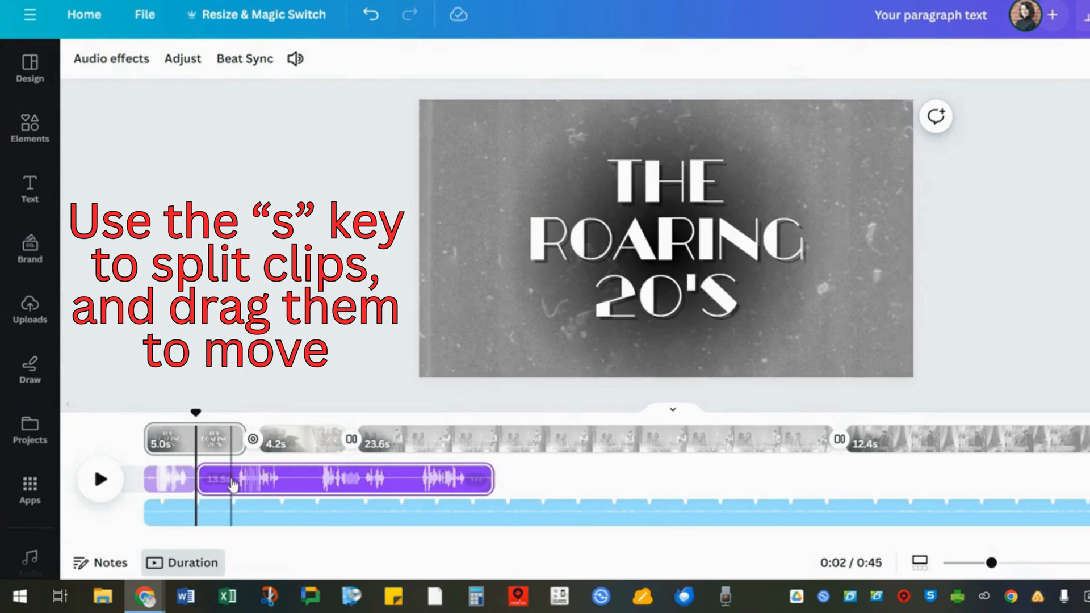
drag(228, 480, 361, 480)
click(312, 485)
key(s)
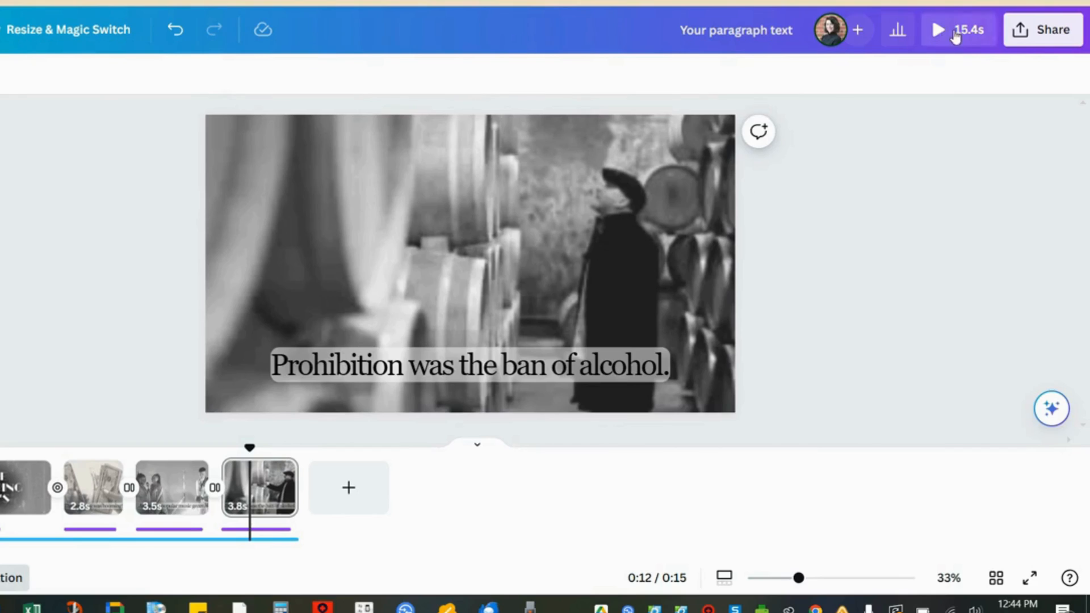
- Preview the finished video in full screen, then exit the preview
click(954, 29)
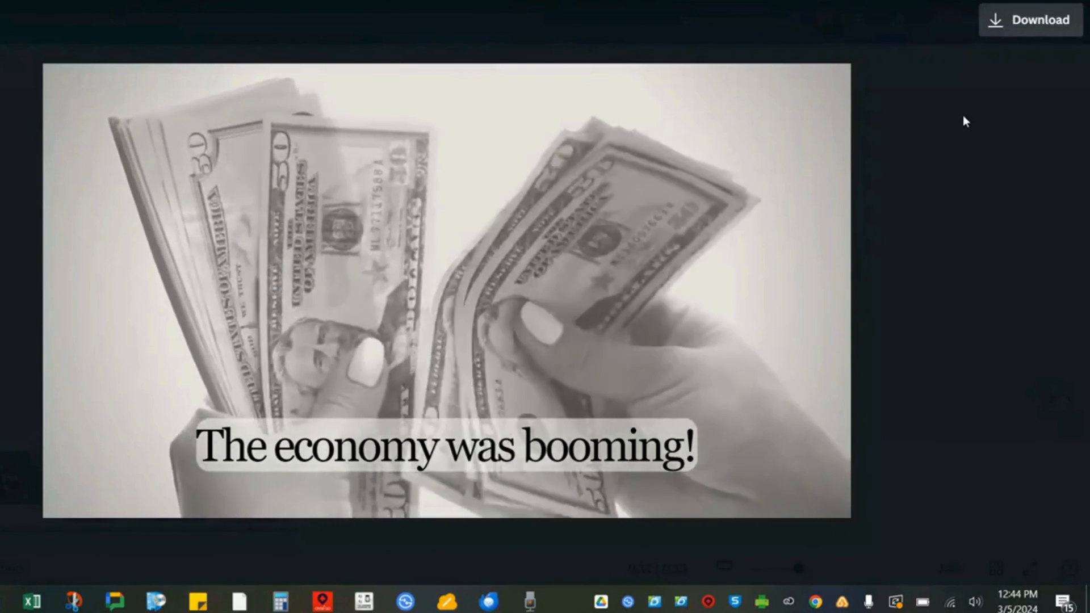
key(Escape)
- Download all pages of the design as an MP4 video at 4K (UHD) quality
click(1056, 23)
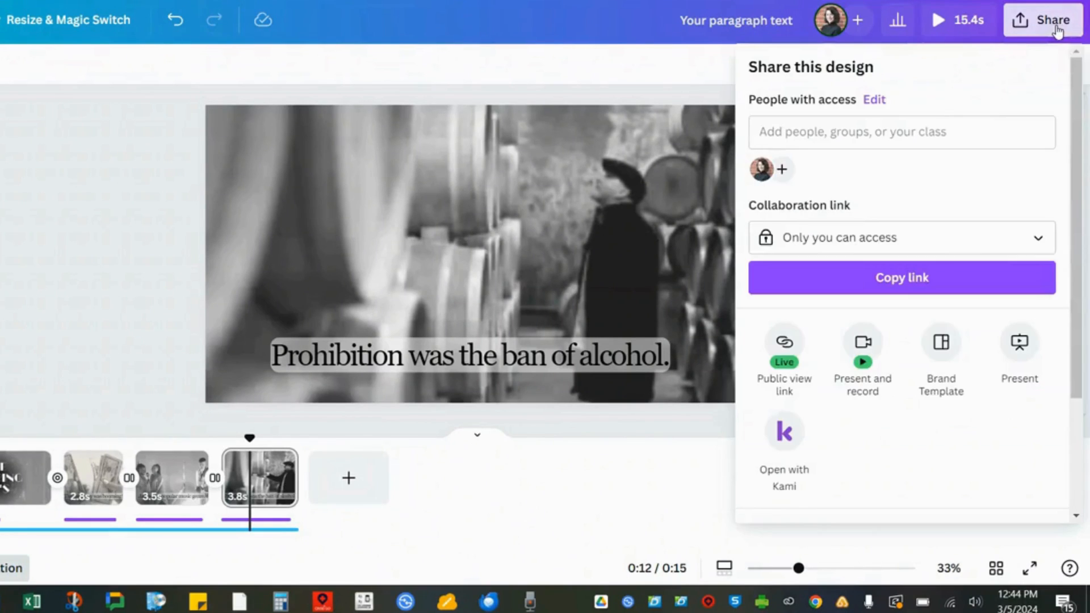
scroll(957, 341, down, 3)
click(957, 382)
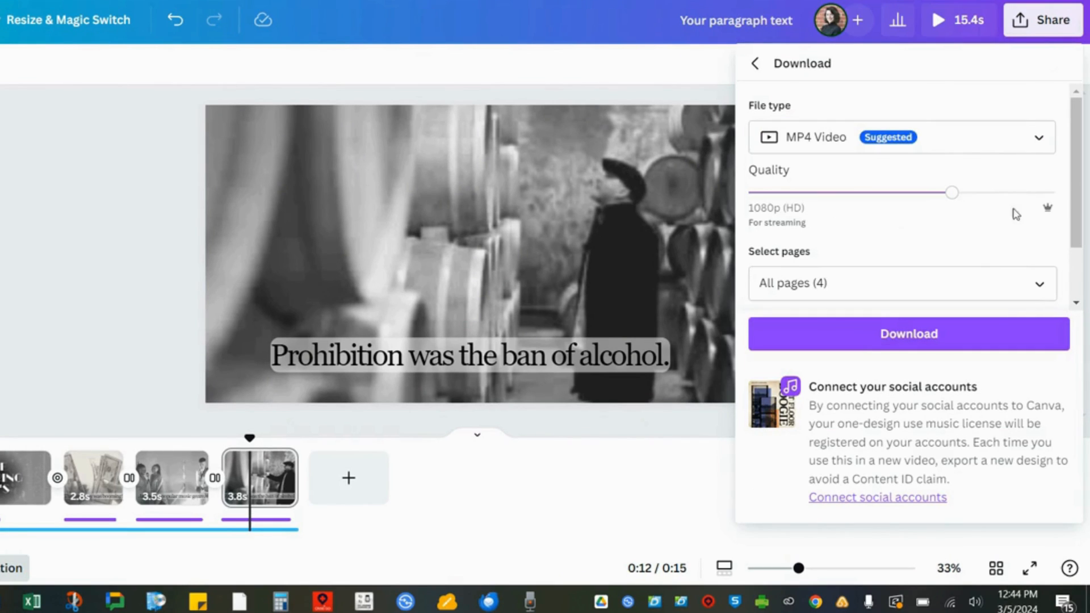
click(1056, 194)
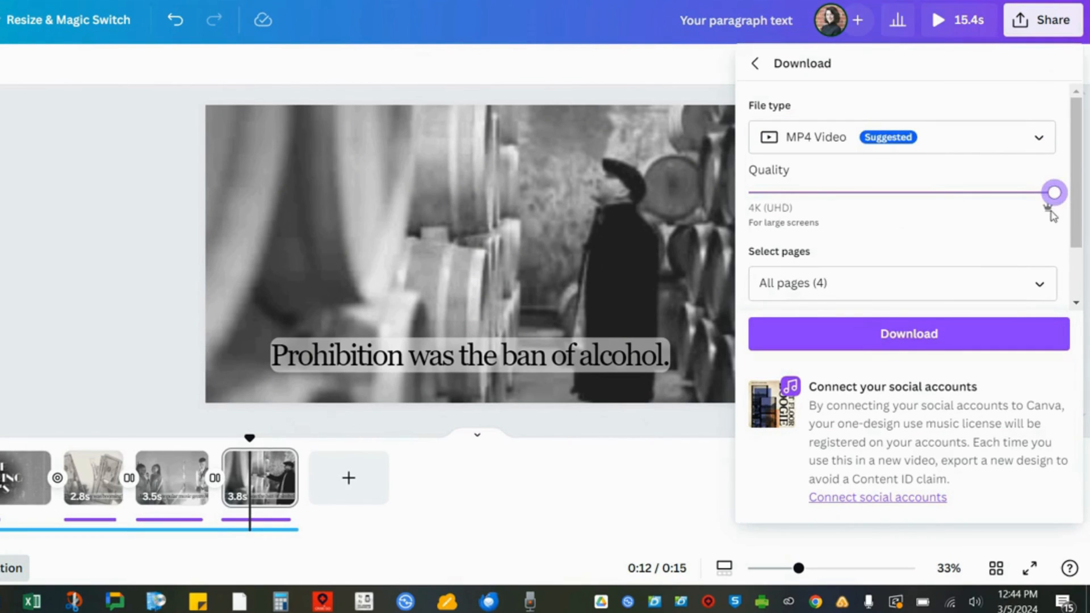
click(1039, 158)
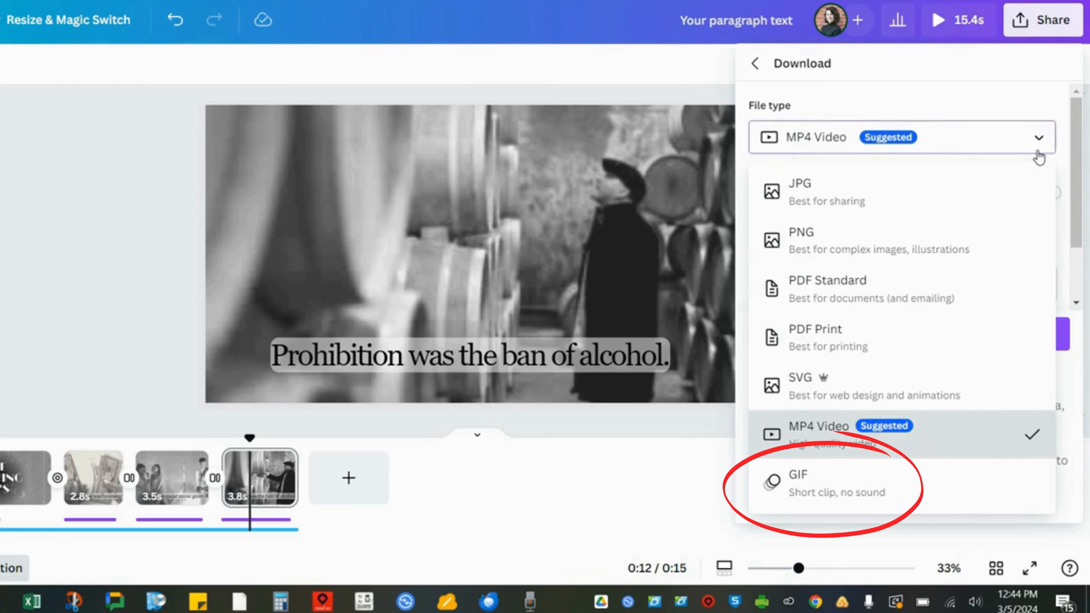
click(1040, 157)
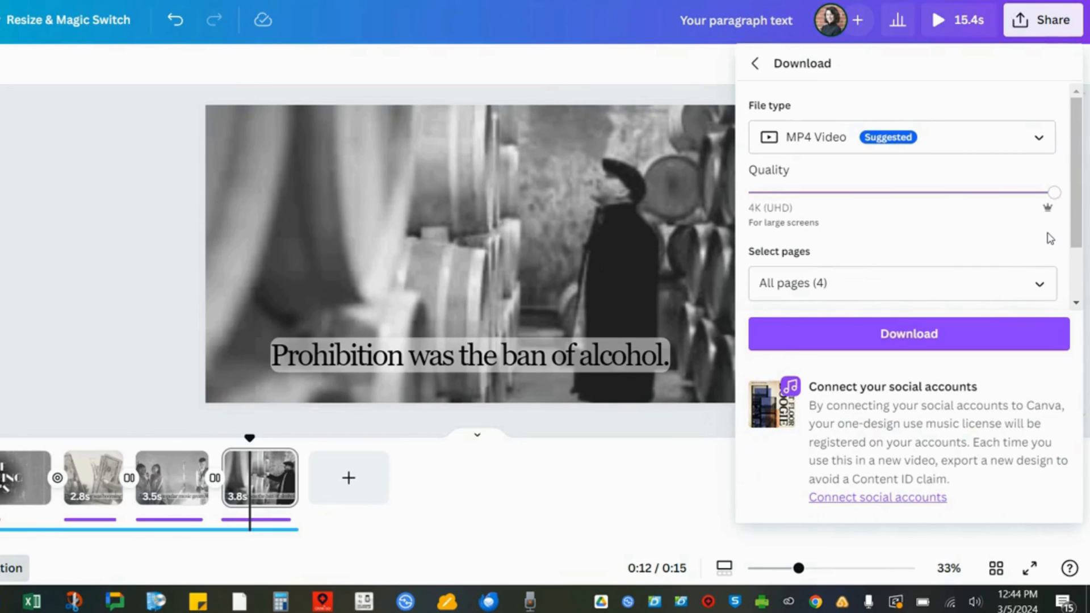
click(995, 347)
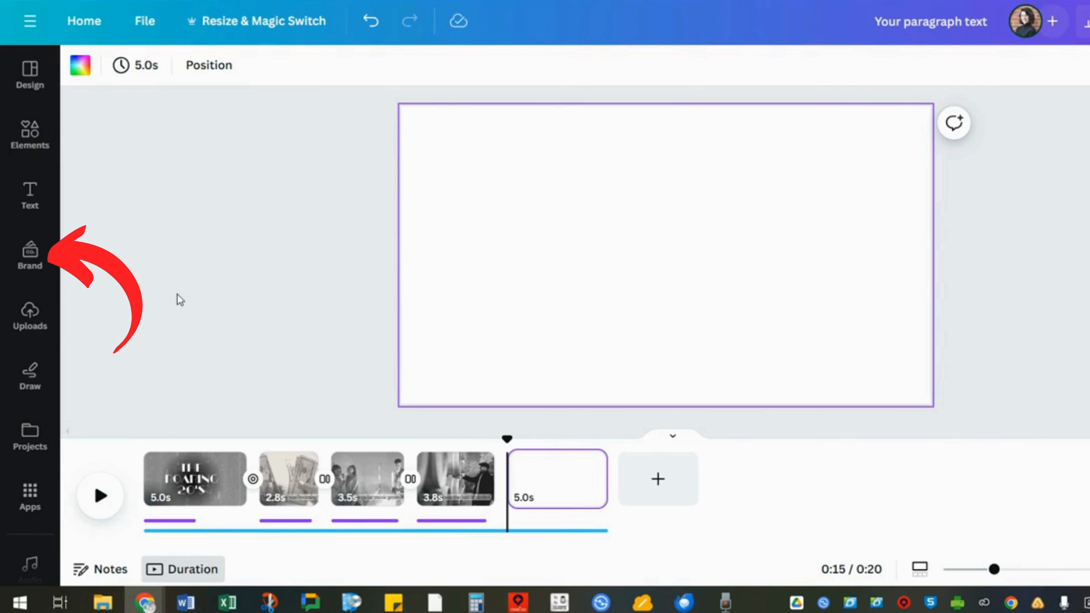
- Switch the design's brand kit from Frost to Whitman
click(46, 251)
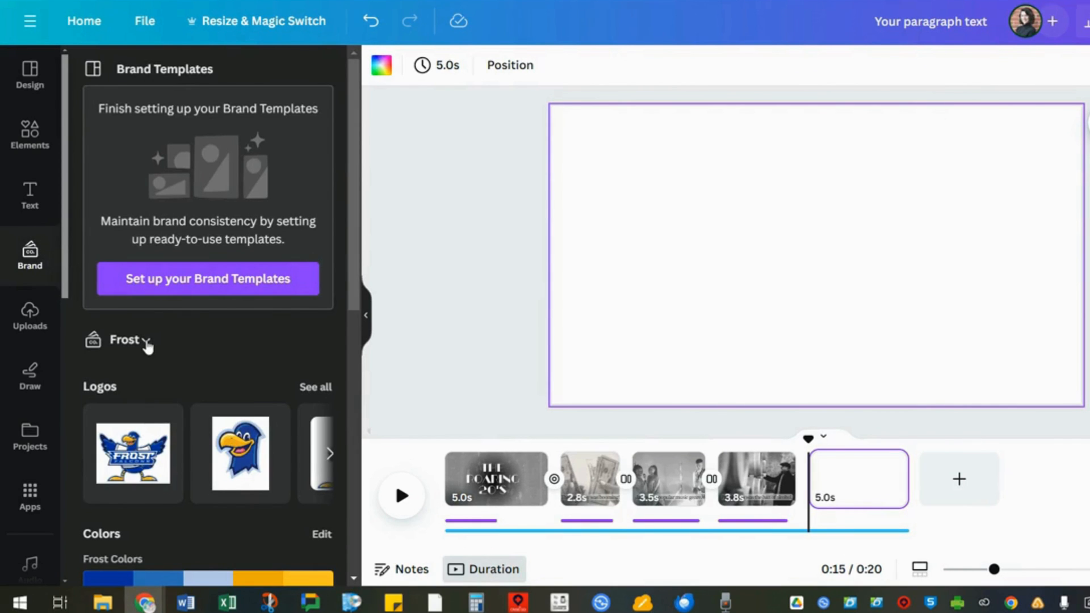
click(146, 342)
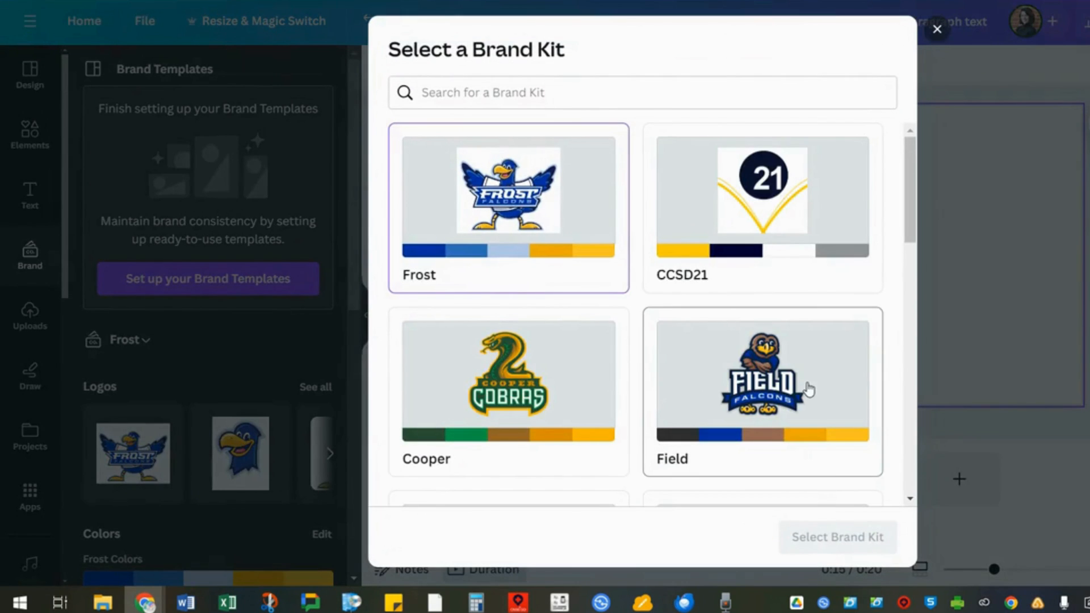
scroll(809, 386, down, 15)
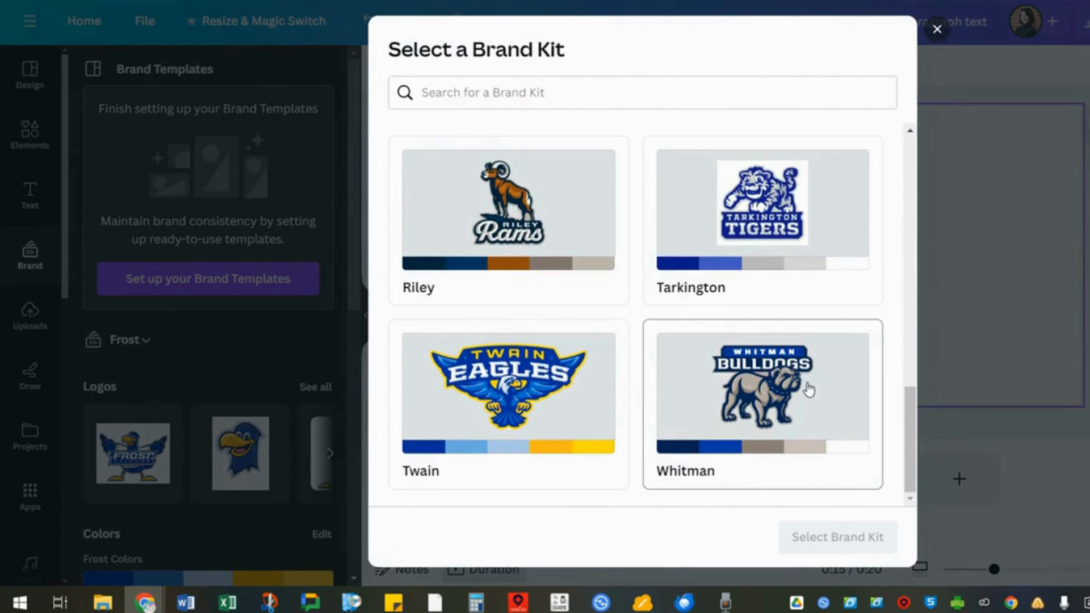
click(807, 392)
click(838, 537)
- Add a Whitman logo to the blank last page and apply colors from the Whitman brand palette
click(323, 448)
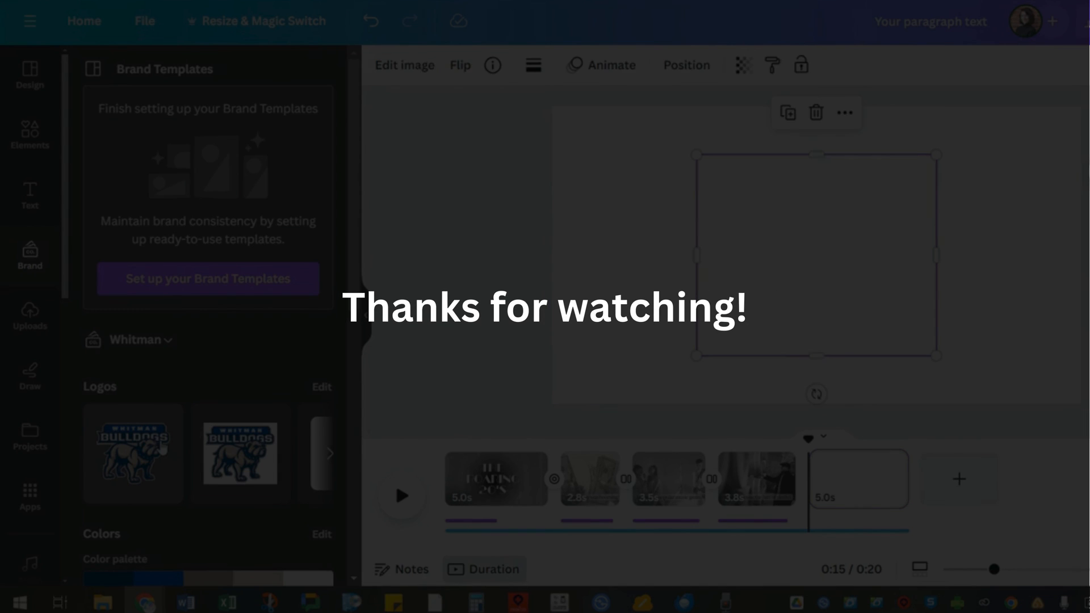
scroll(227, 455, down, 2)
click(144, 510)
click(144, 510)
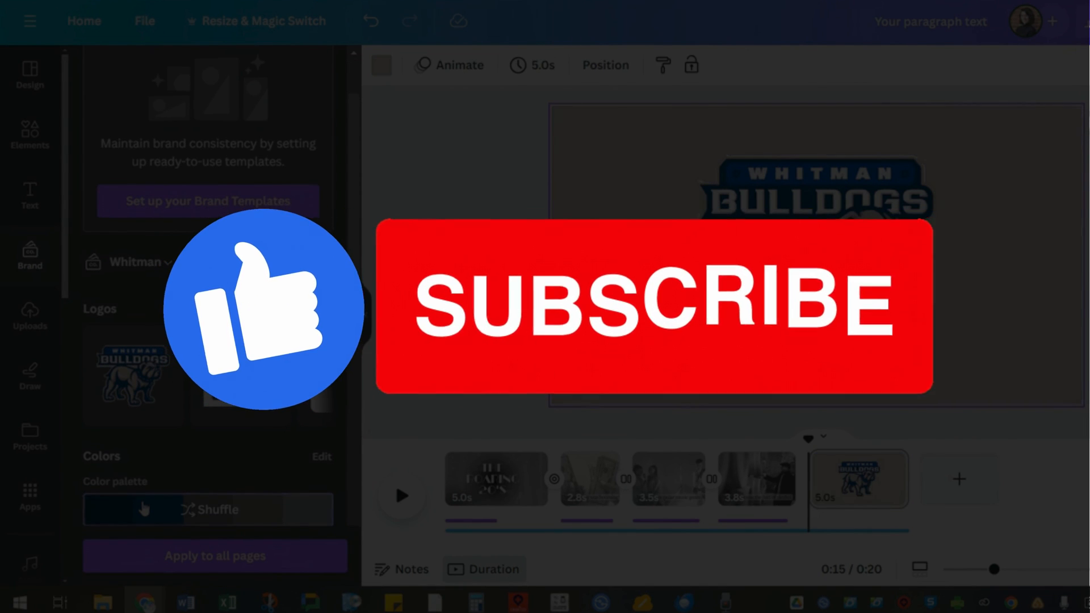
click(144, 509)
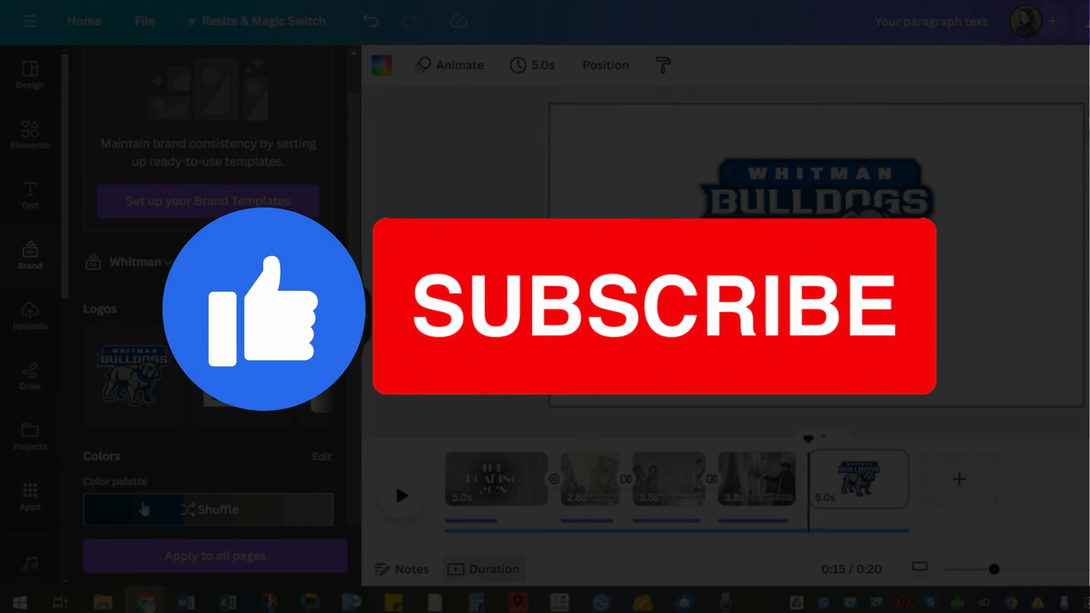
scroll(143, 509, down, 2)
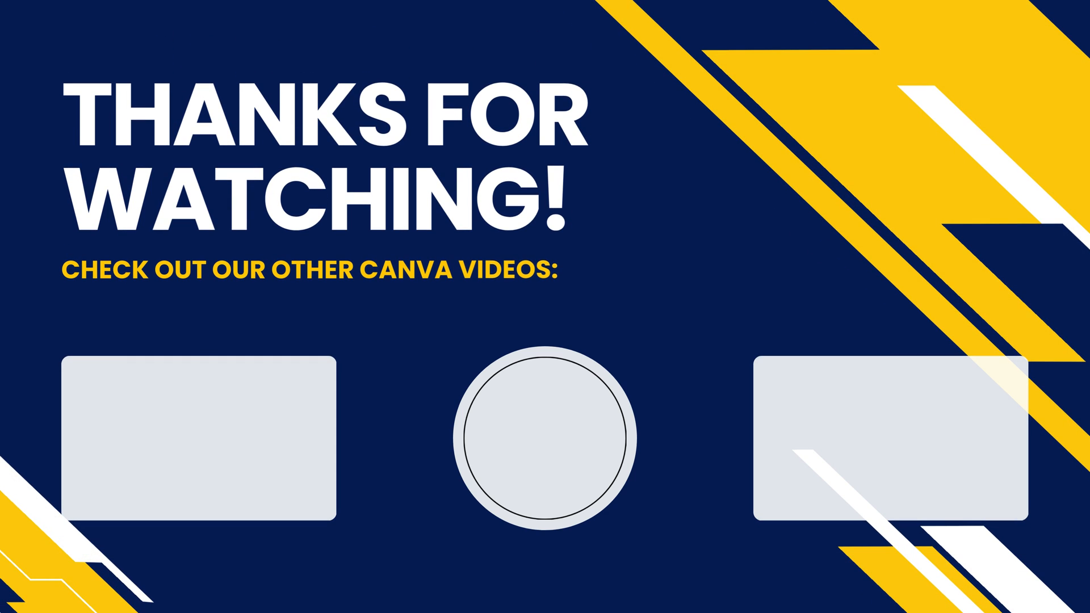